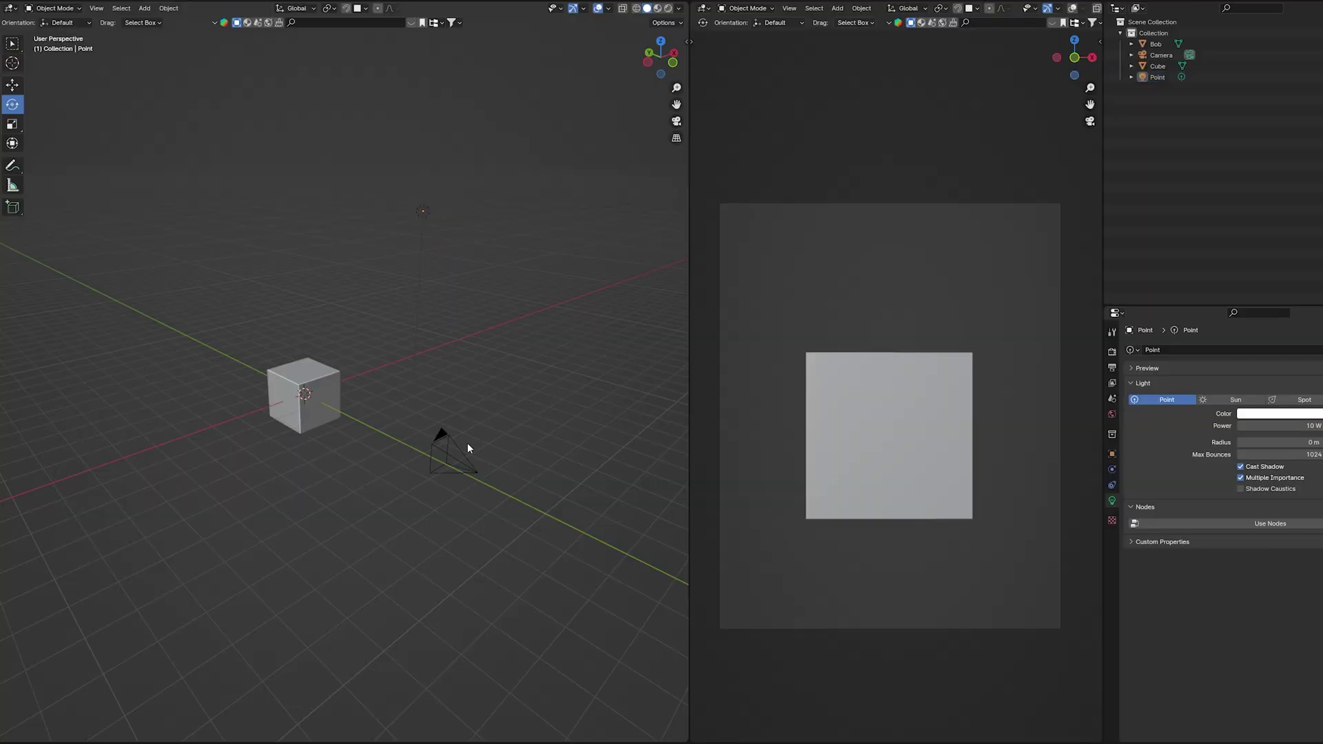
Step: Delete the default cube, leaving the Bob figure, the plane and the camera
{"action": "left_click", "coordinate": [466, 456]}
{"action": "left_click", "coordinate": [425, 213]}
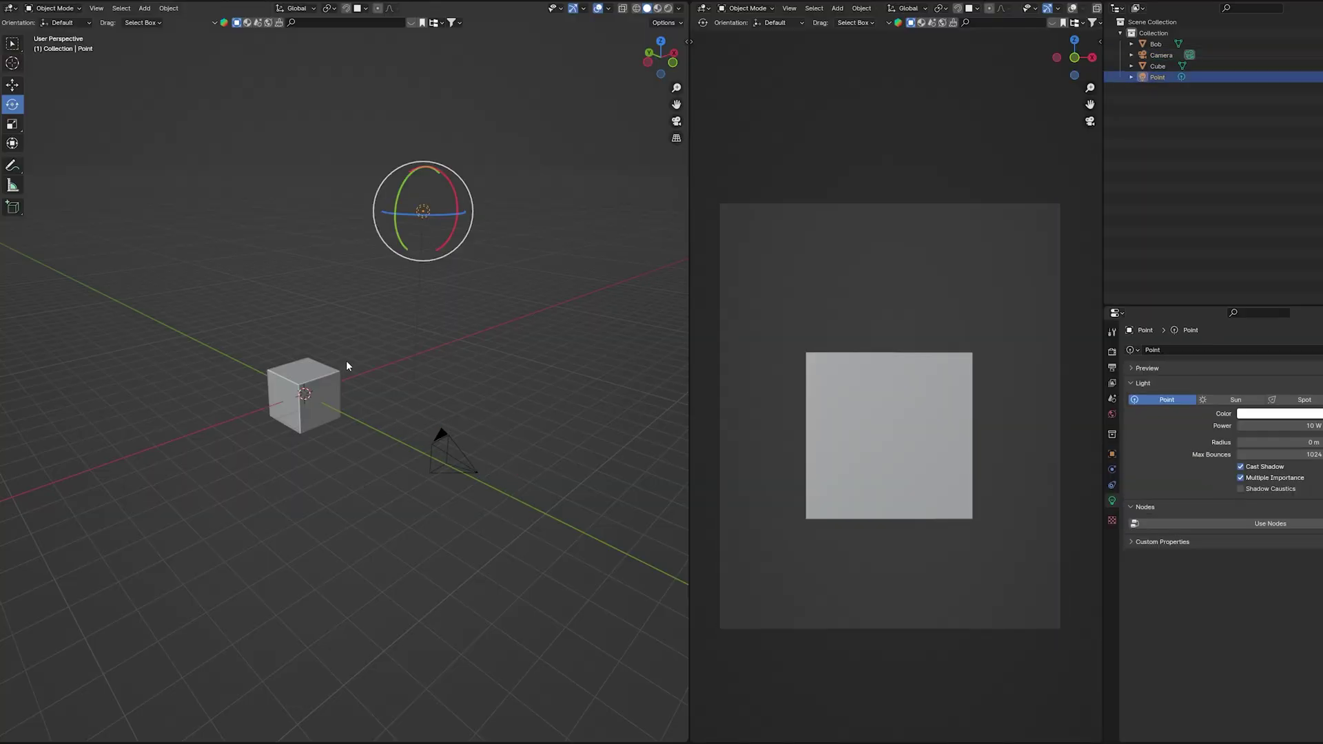
{"action": "left_click", "coordinate": [338, 390]}
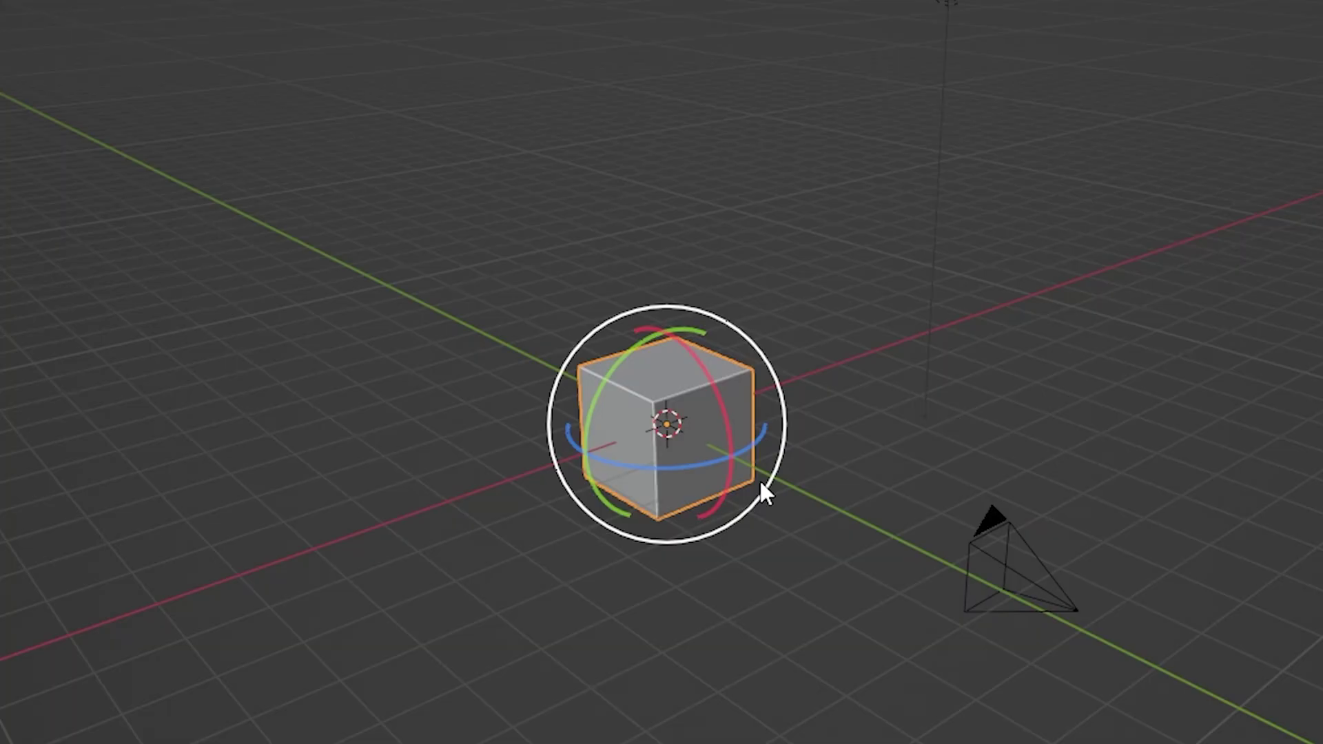
{"action": "key", "text": "x"}
{"action": "left_click", "coordinate": [761, 482]}
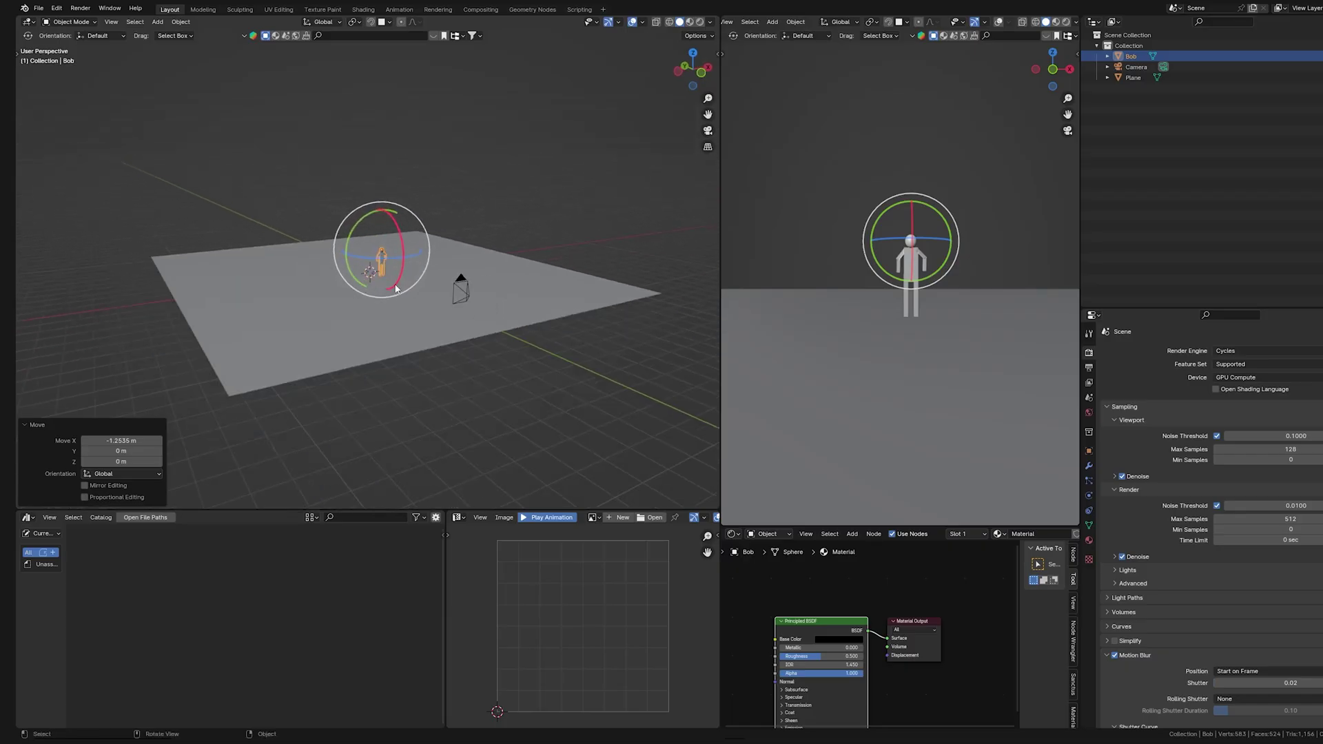
Step: Set the right viewport to the camera view (Numpad 0) and start moving the camera
{"action": "left_click", "coordinate": [522, 353]}
{"action": "middle_click_drag", "start_coordinate": [522, 354], "coordinate": [434, 343]}
{"action": "key", "text": "KP_0"}
{"action": "left_click", "coordinate": [423, 349]}
{"action": "left_click", "coordinate": [435, 343]}
{"action": "key", "text": "g"}
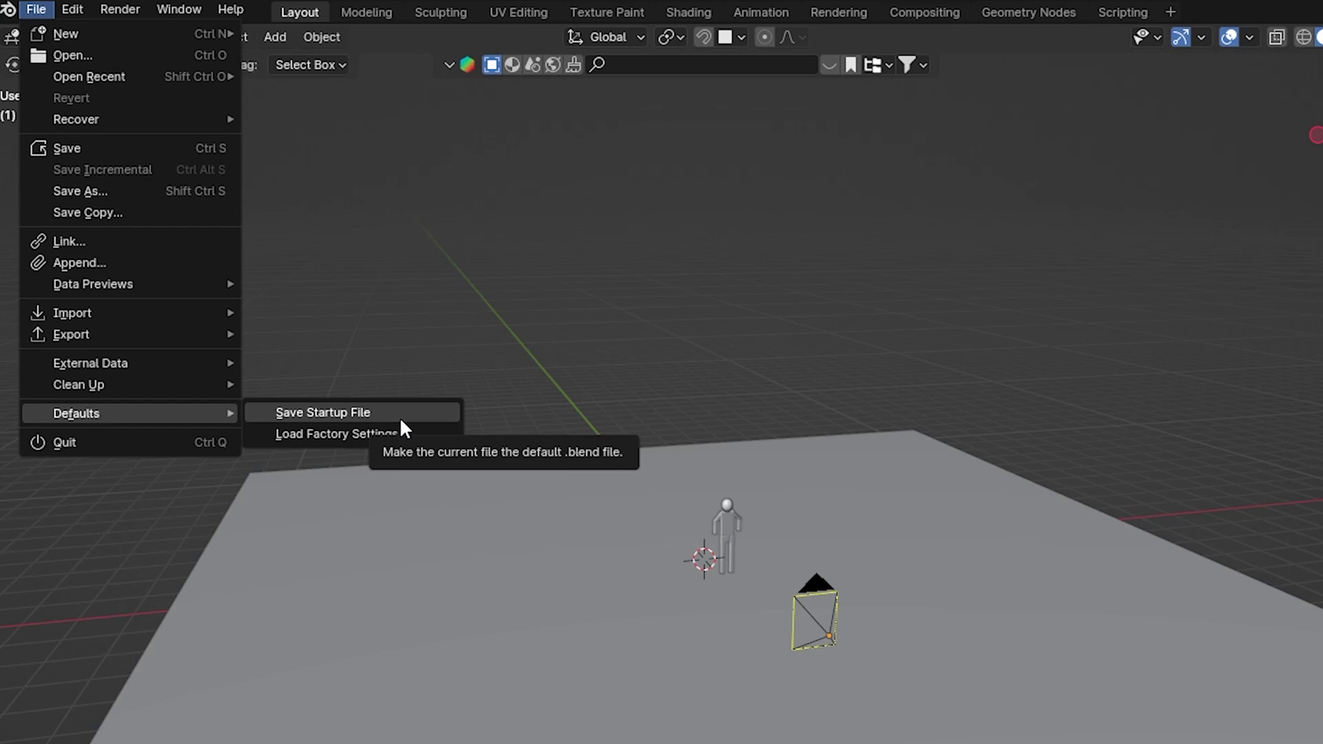
Step: Save the Bob, plane and camera scene with Save Startup File and confirm
{"action": "left_click", "coordinate": [401, 419]}
{"action": "left_click", "coordinate": [400, 419]}
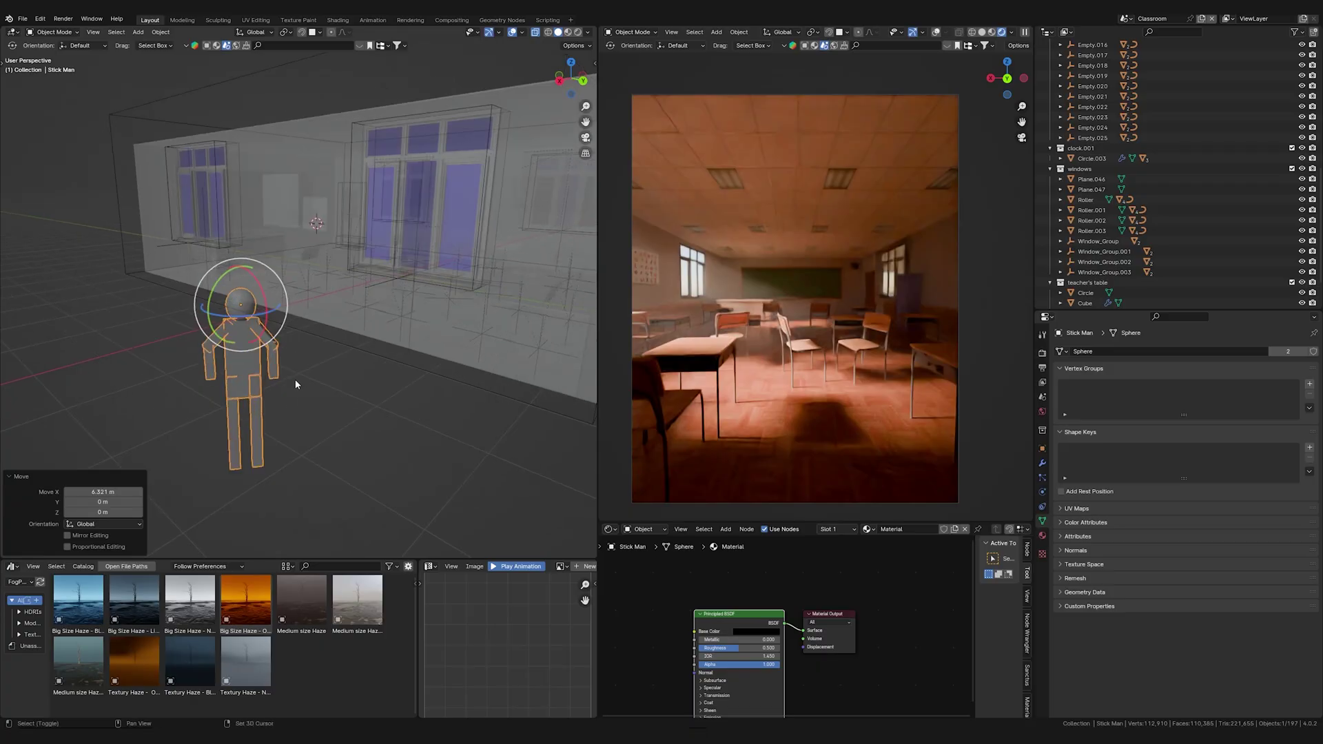
Step: Slide the Stick Man about 6 m along X among the classroom desks
{"action": "key", "text": "g"}
{"action": "key", "text": "x"}
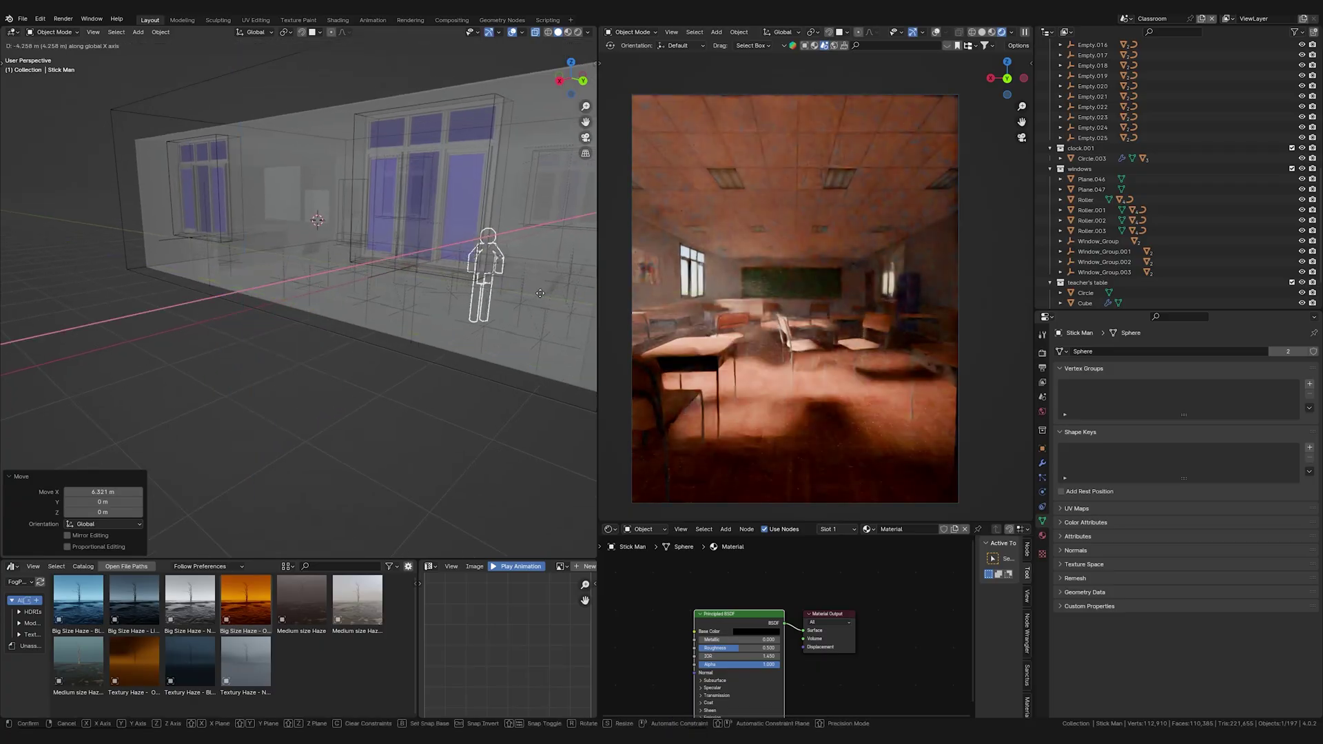
{"action": "left_click", "coordinate": [578, 288]}
Step: Turn X-ray off so the classroom shows solid, keeping the Stick Man's original size
{"action": "middle_click_drag", "start_coordinate": [578, 288], "coordinate": [44, 450]}
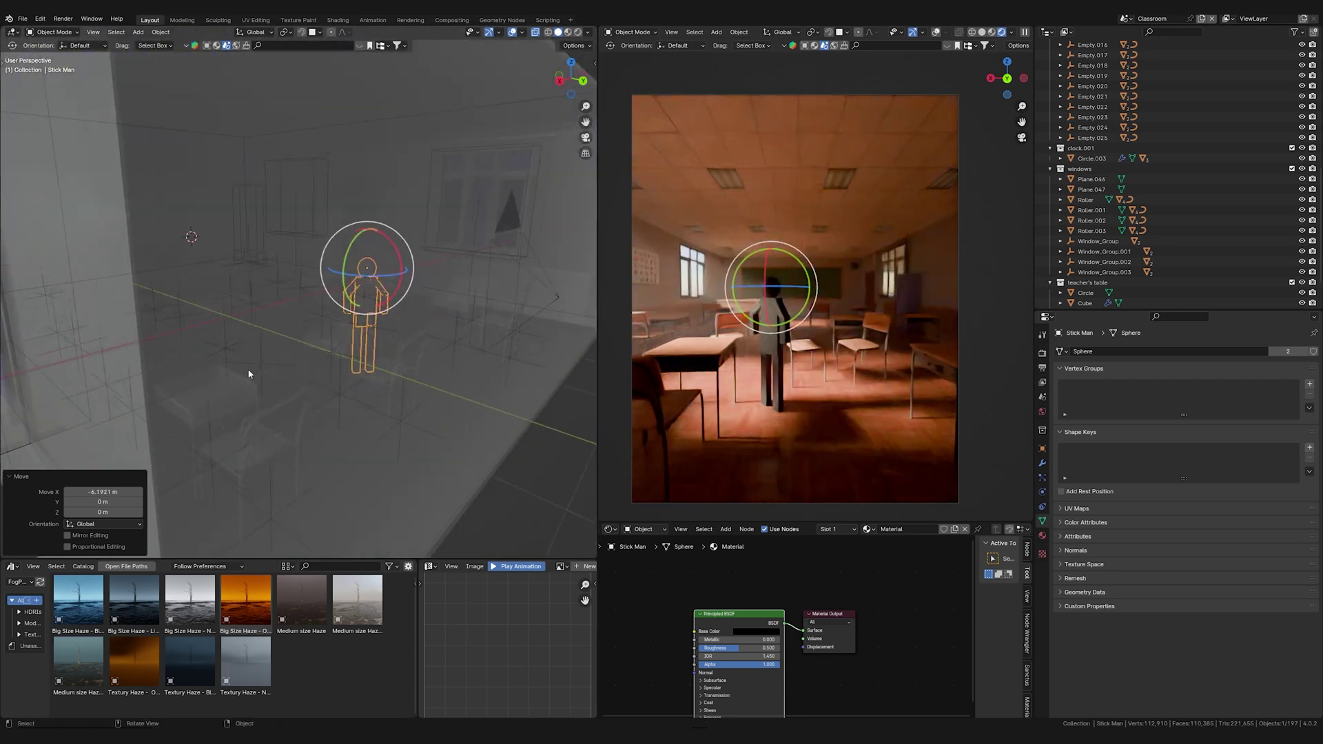
{"action": "scroll", "coordinate": [321, 389], "scroll_direction": "up", "scroll_amount": 5}
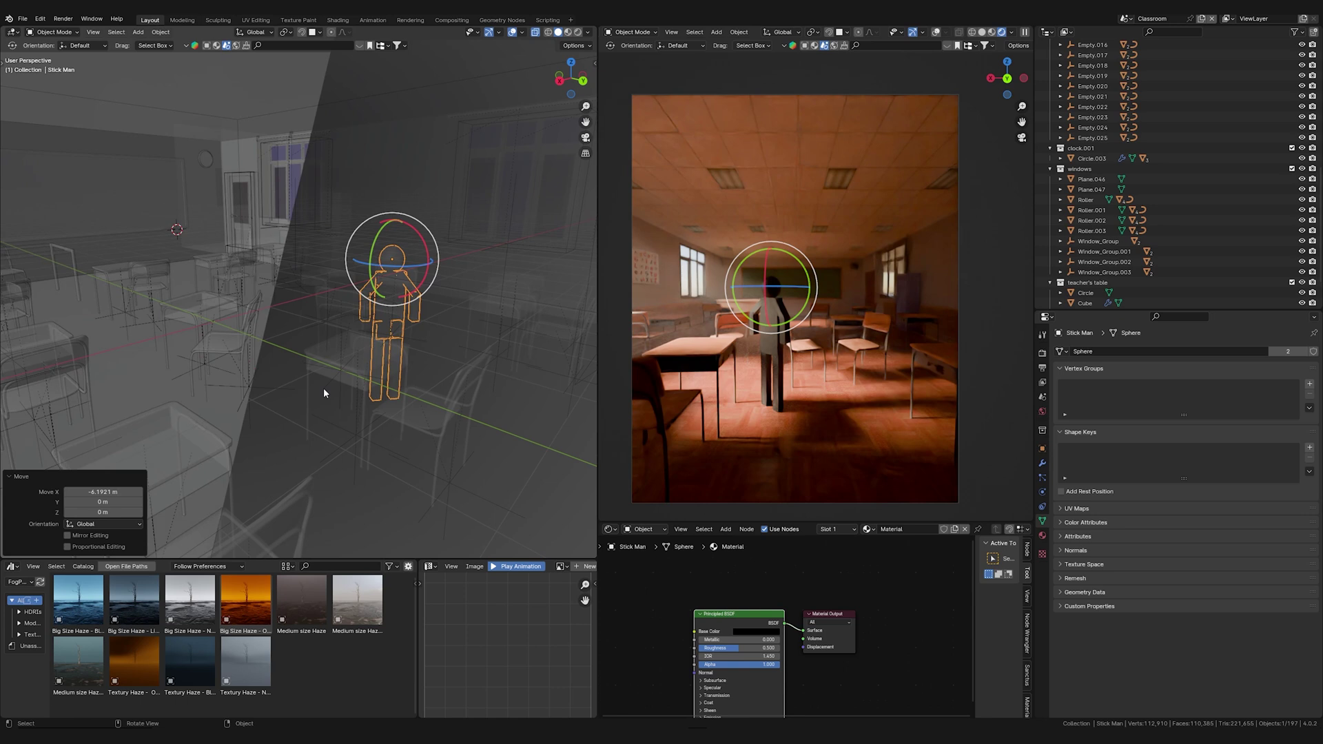
{"action": "scroll", "coordinate": [324, 389], "scroll_direction": "up", "scroll_amount": 3}
{"action": "middle_click_drag", "start_coordinate": [326, 391], "coordinate": [490, 397]}
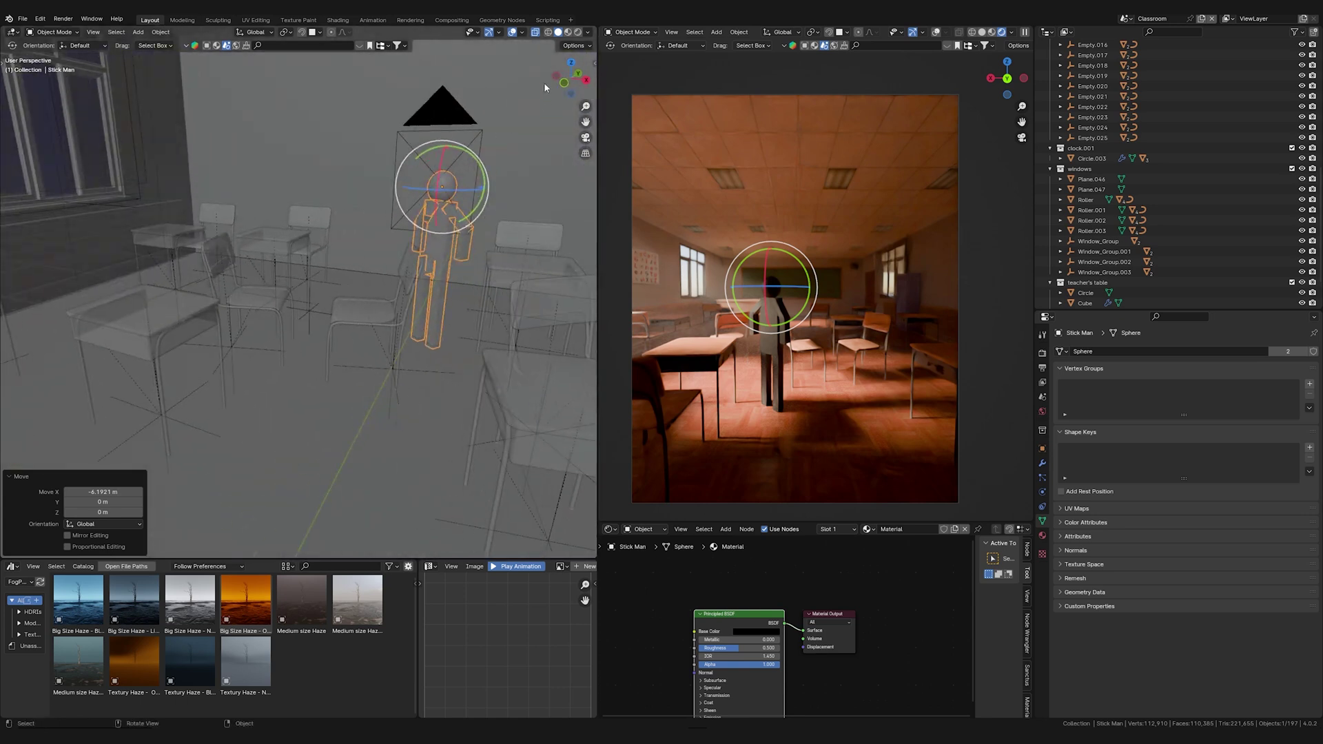
{"action": "left_click", "coordinate": [536, 32]}
{"action": "middle_click_drag", "start_coordinate": [386, 358], "coordinate": [484, 384]}
{"action": "key", "text": "s"}
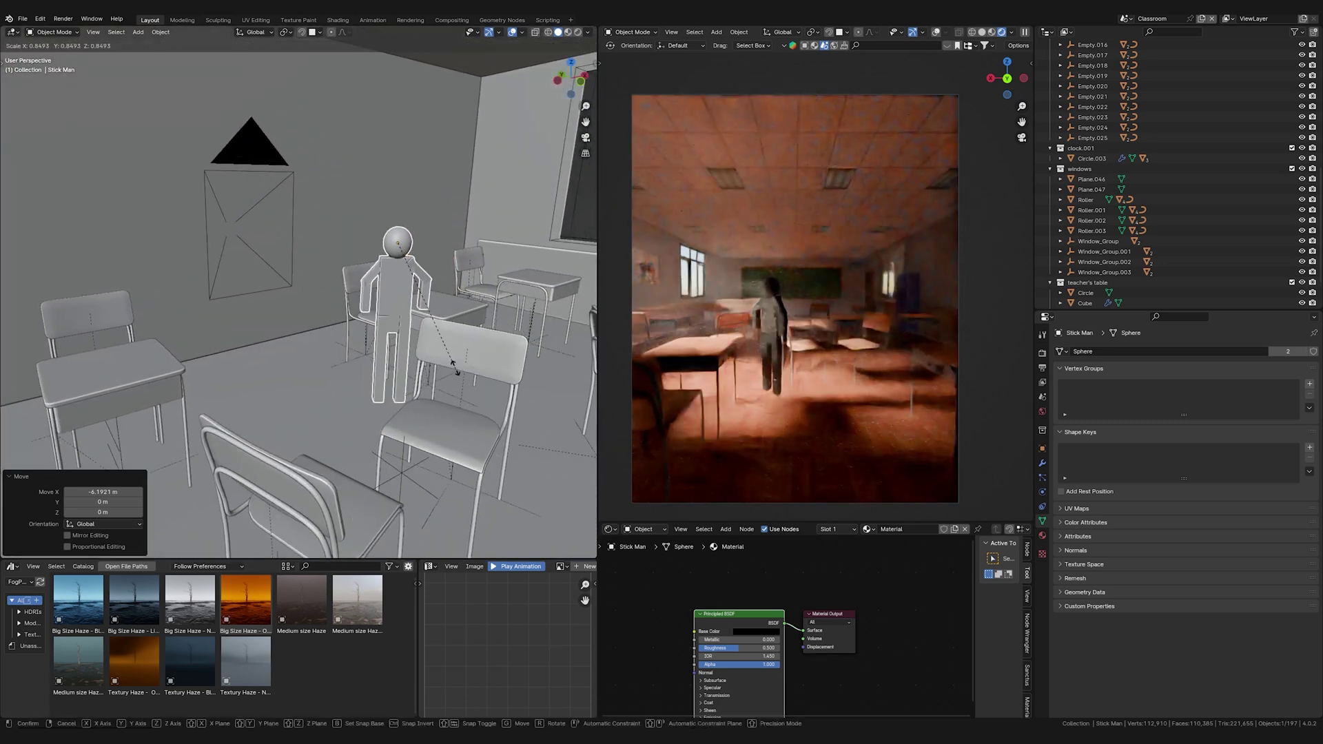
{"action": "right_click", "coordinate": [473, 370]}
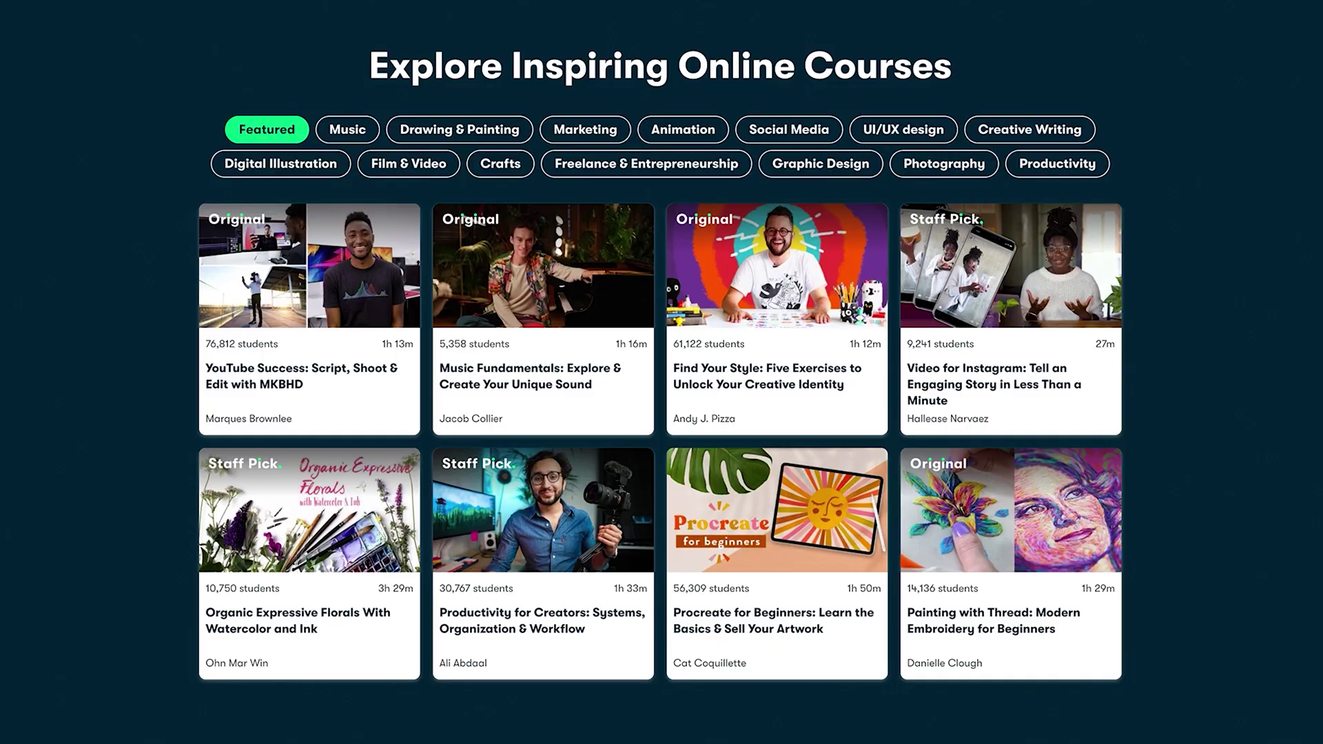
Step: Open the Find Your Style class, browse Reviews, Discussions and Projects & Resources, then scroll the teacher profile
{"action": "left_click", "coordinate": [779, 346]}
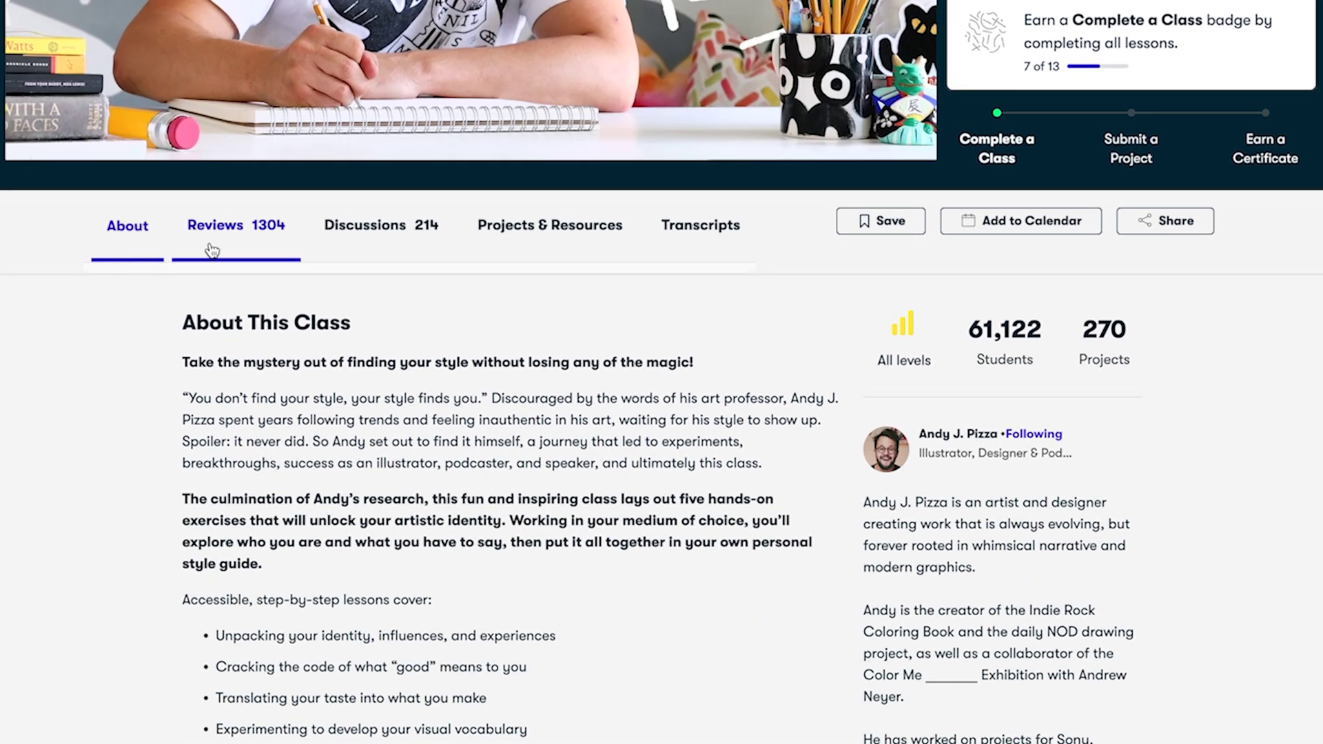
{"action": "left_click", "coordinate": [218, 262]}
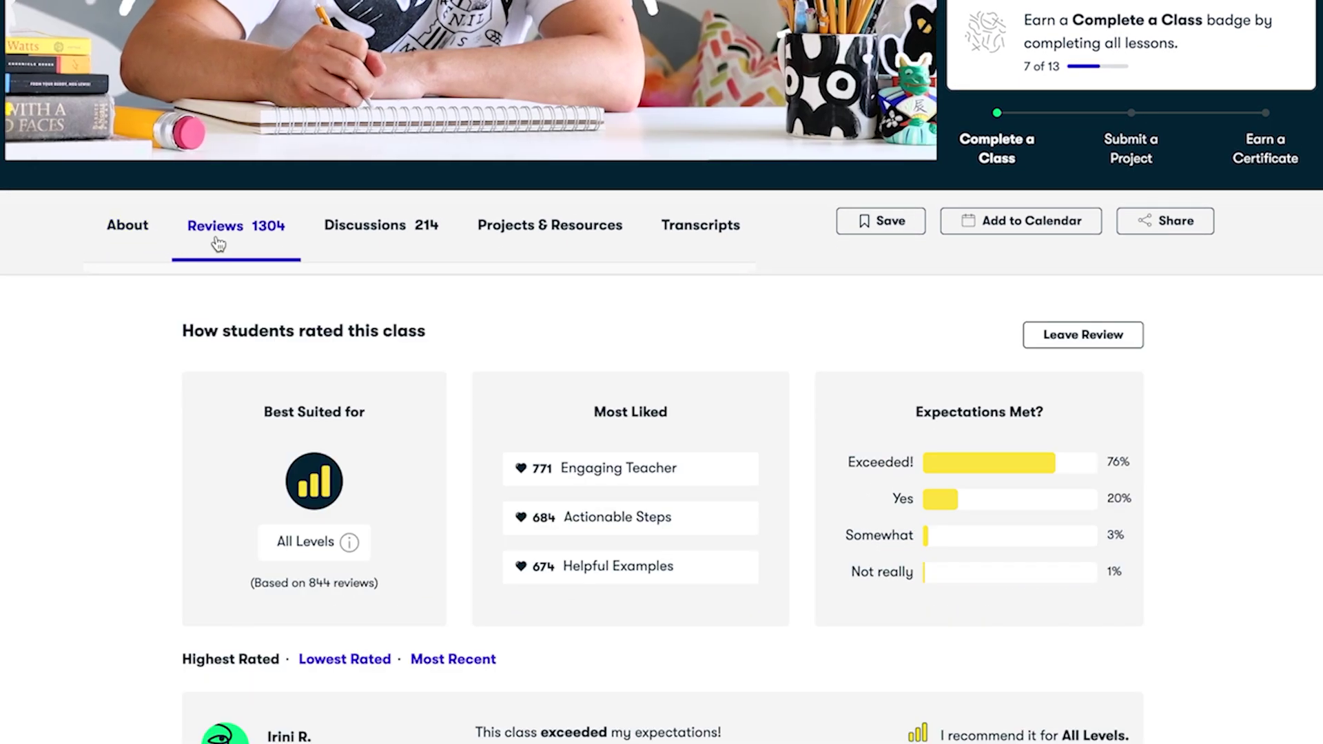
{"action": "left_click", "coordinate": [375, 246]}
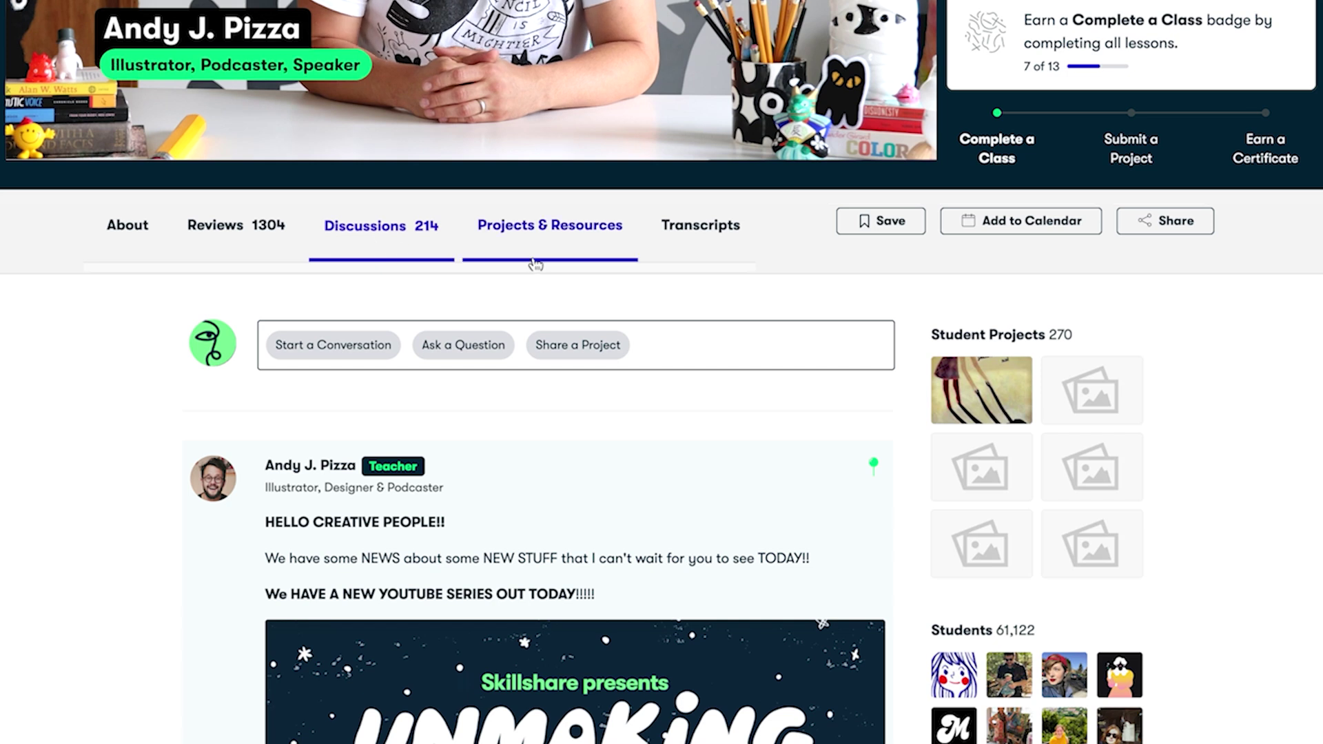
{"action": "left_click", "coordinate": [536, 264]}
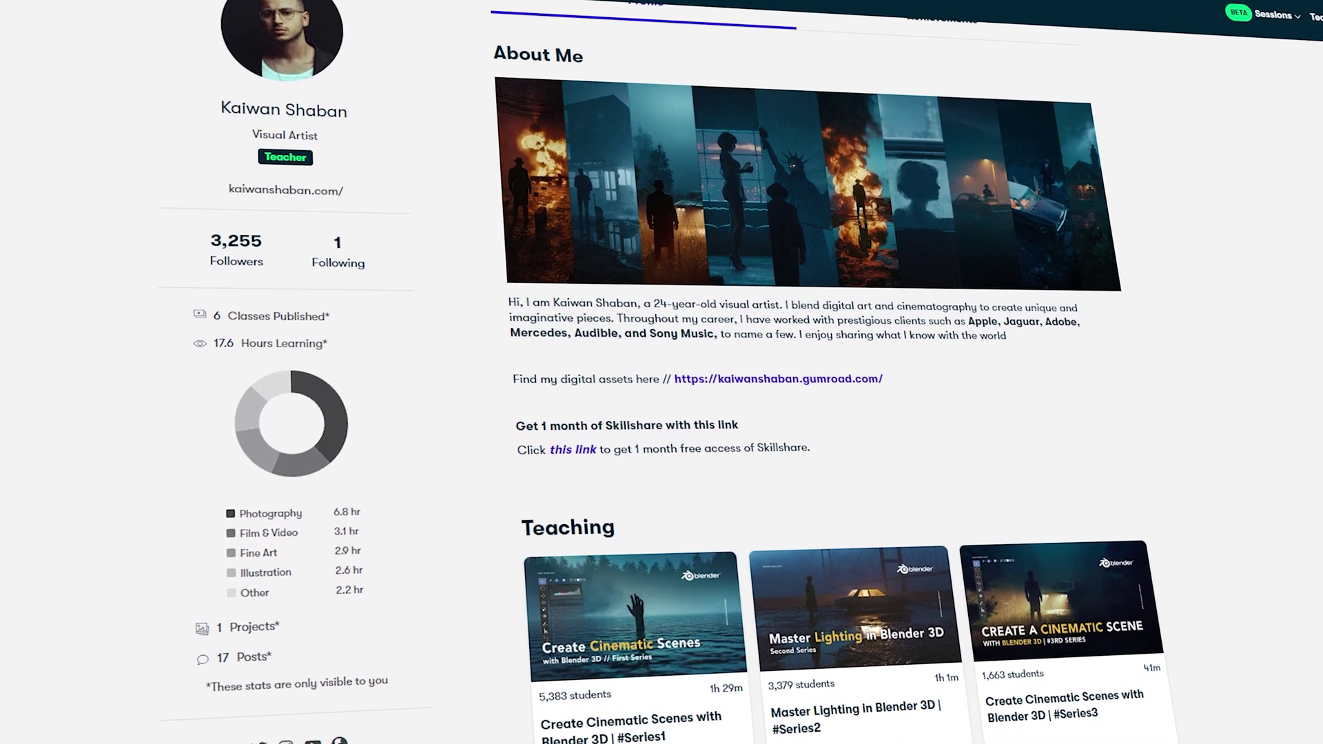
{"action": "scroll", "coordinate": [758, 379], "scroll_direction": "down", "scroll_amount": 2}
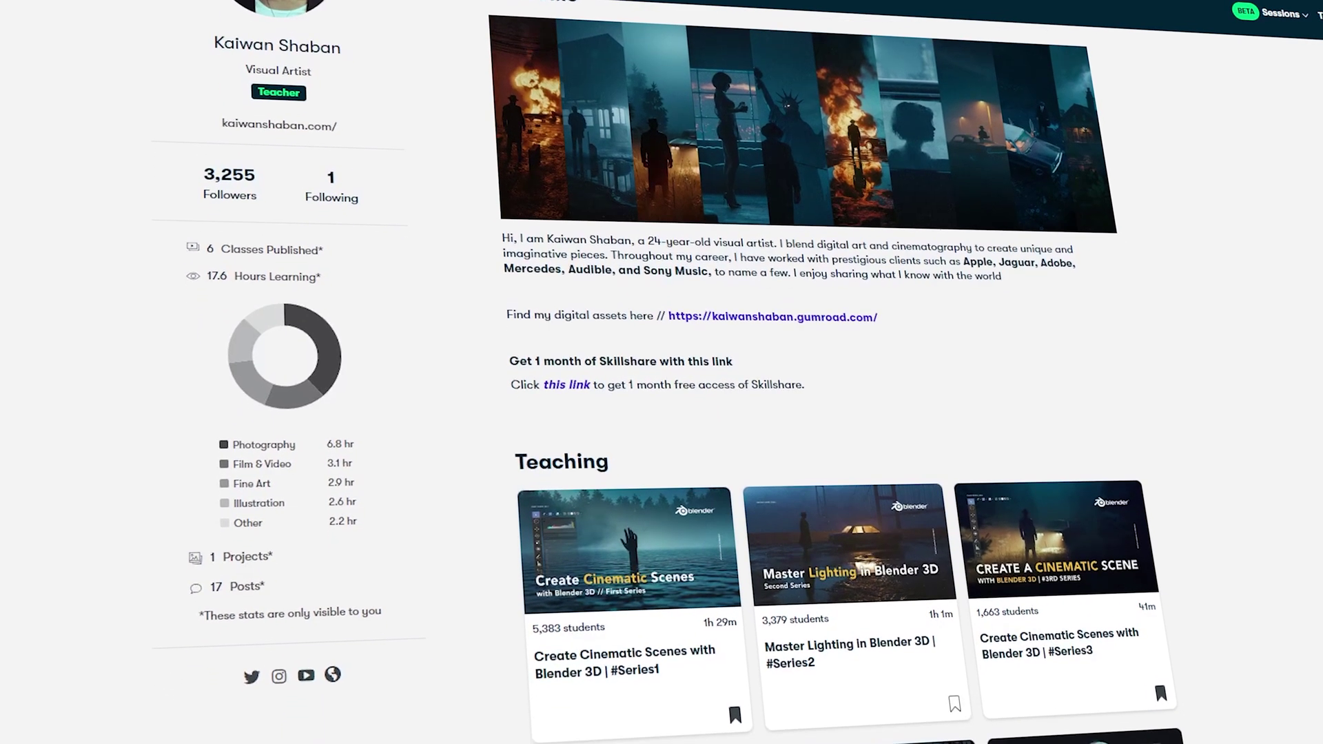
{"action": "scroll", "coordinate": [758, 379], "scroll_direction": "down", "scroll_amount": 2}
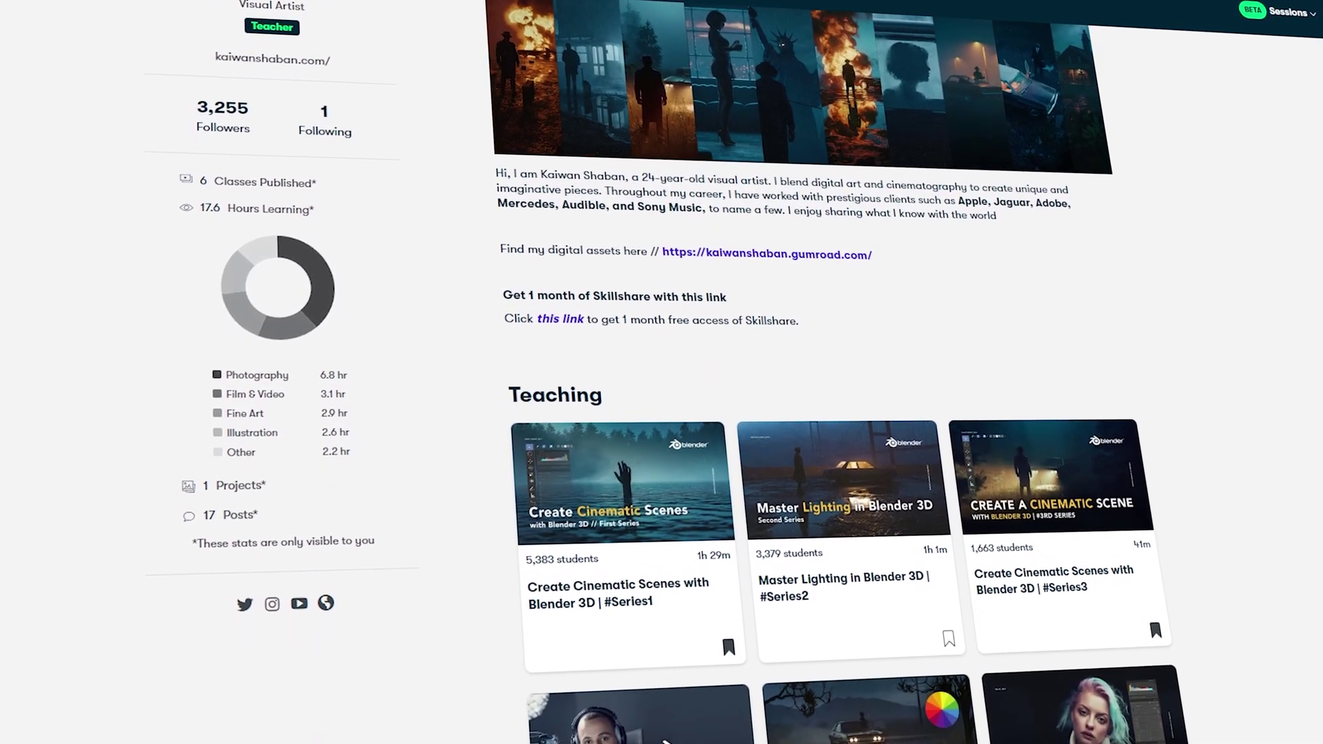
{"action": "scroll", "coordinate": [758, 379], "scroll_direction": "down", "scroll_amount": 2}
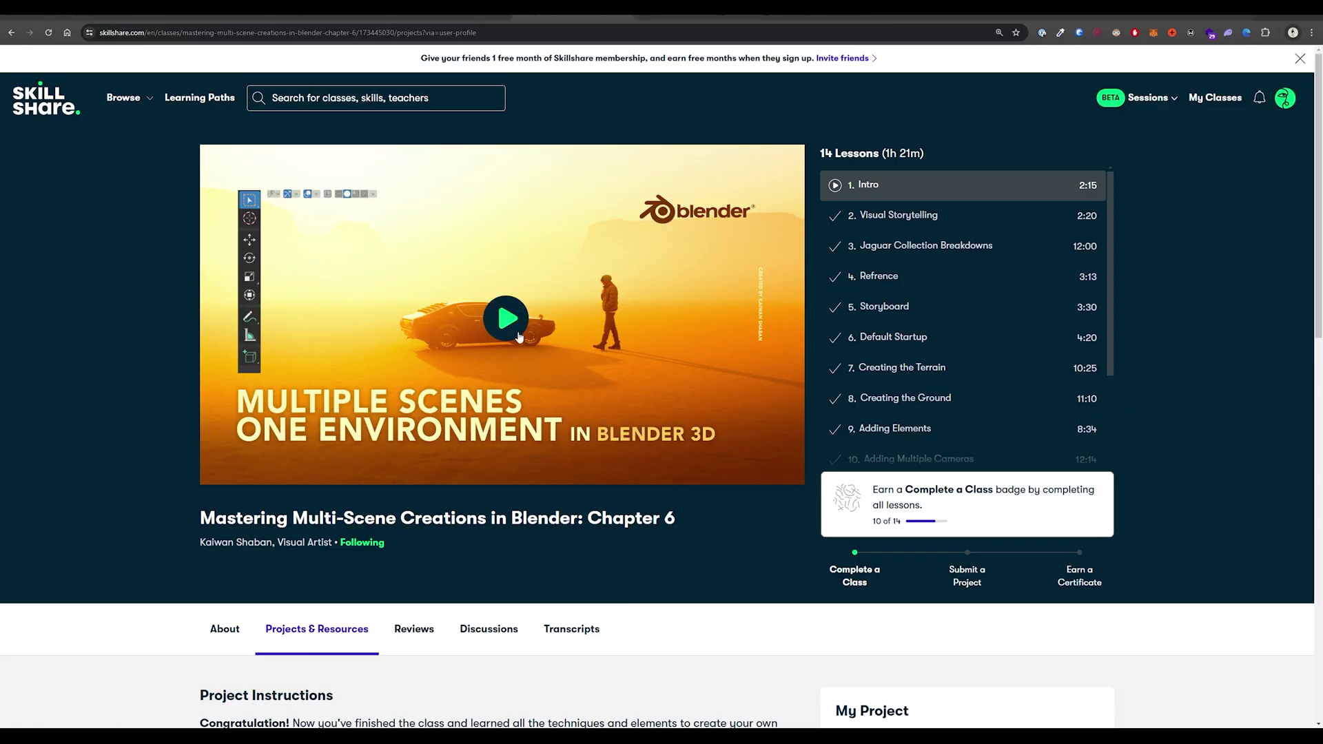
Step: Play the Intro lesson video and scroll through the lesson list
{"action": "left_click", "coordinate": [518, 336]}
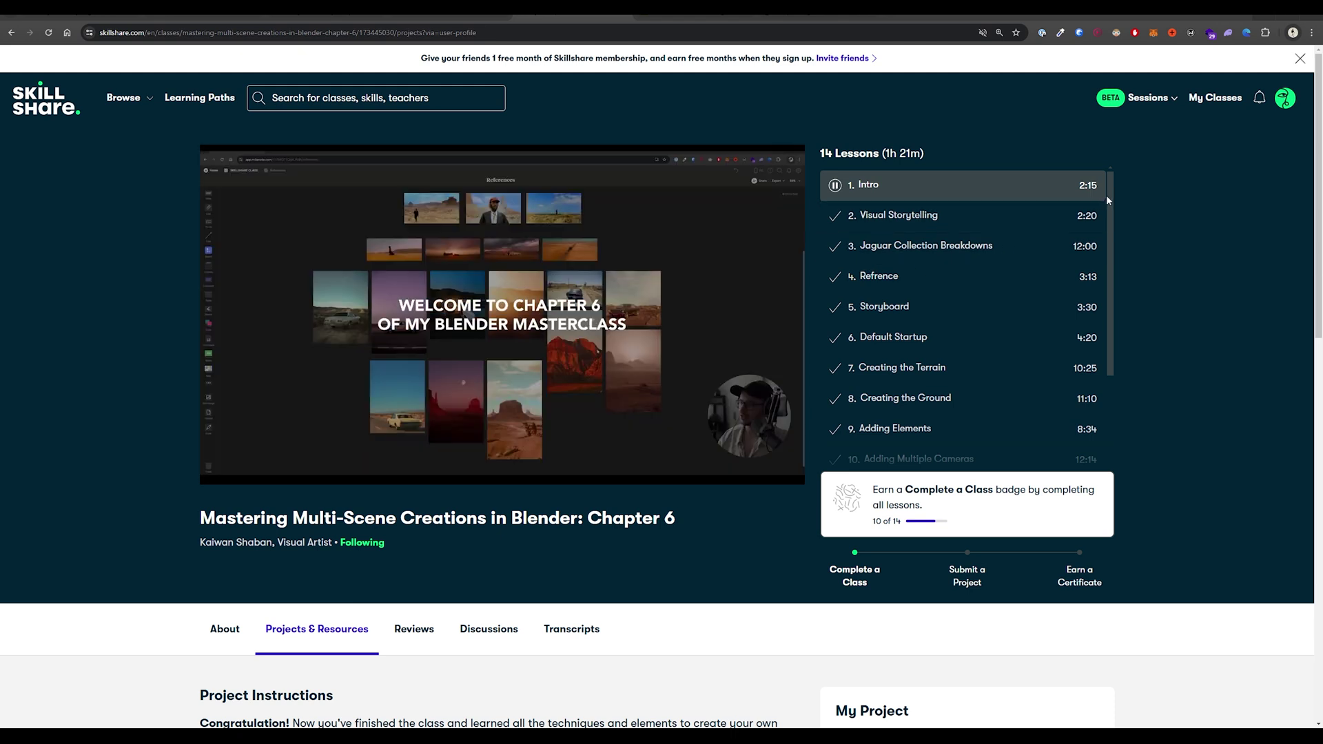
{"action": "left_click_drag", "start_coordinate": [1109, 199], "coordinate": [1111, 301]}
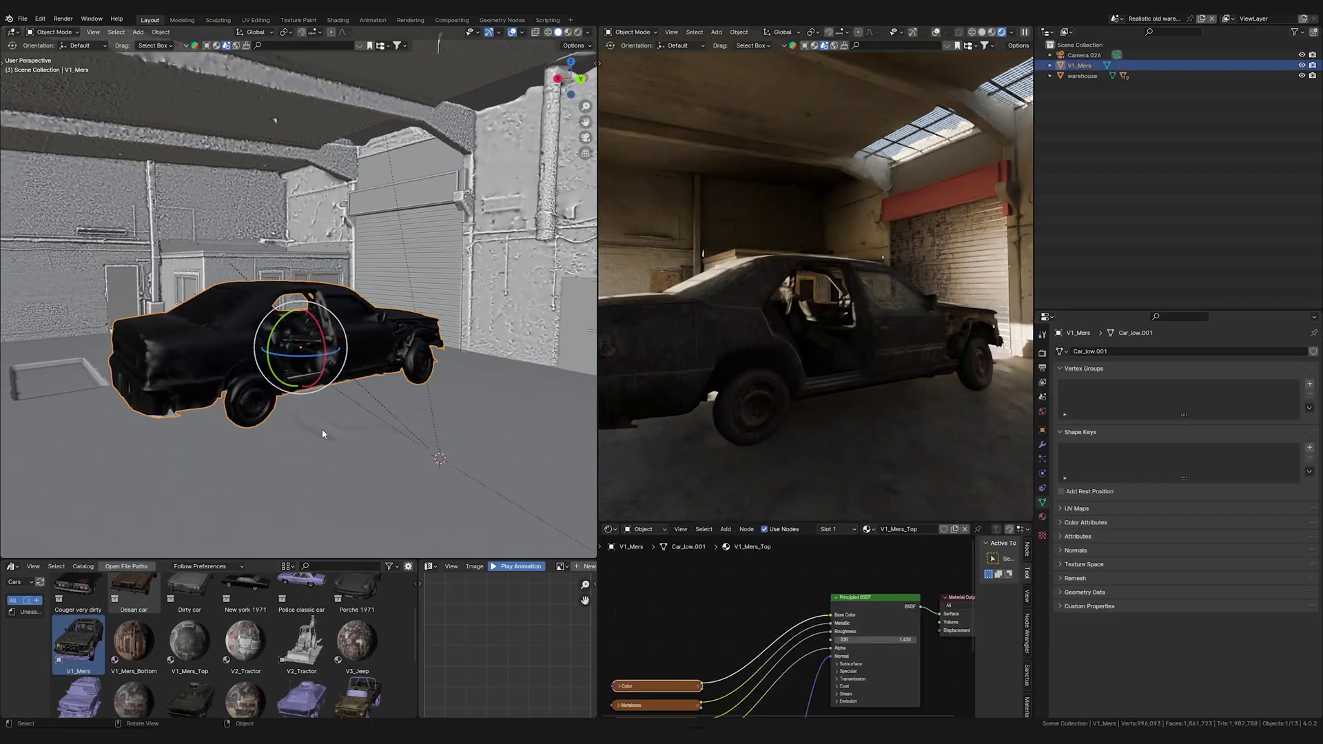
Step: Rotate the V1_Mers car around Z and shift it across the warehouse floor
{"action": "key", "text": "r"}
{"action": "key", "text": "z"}
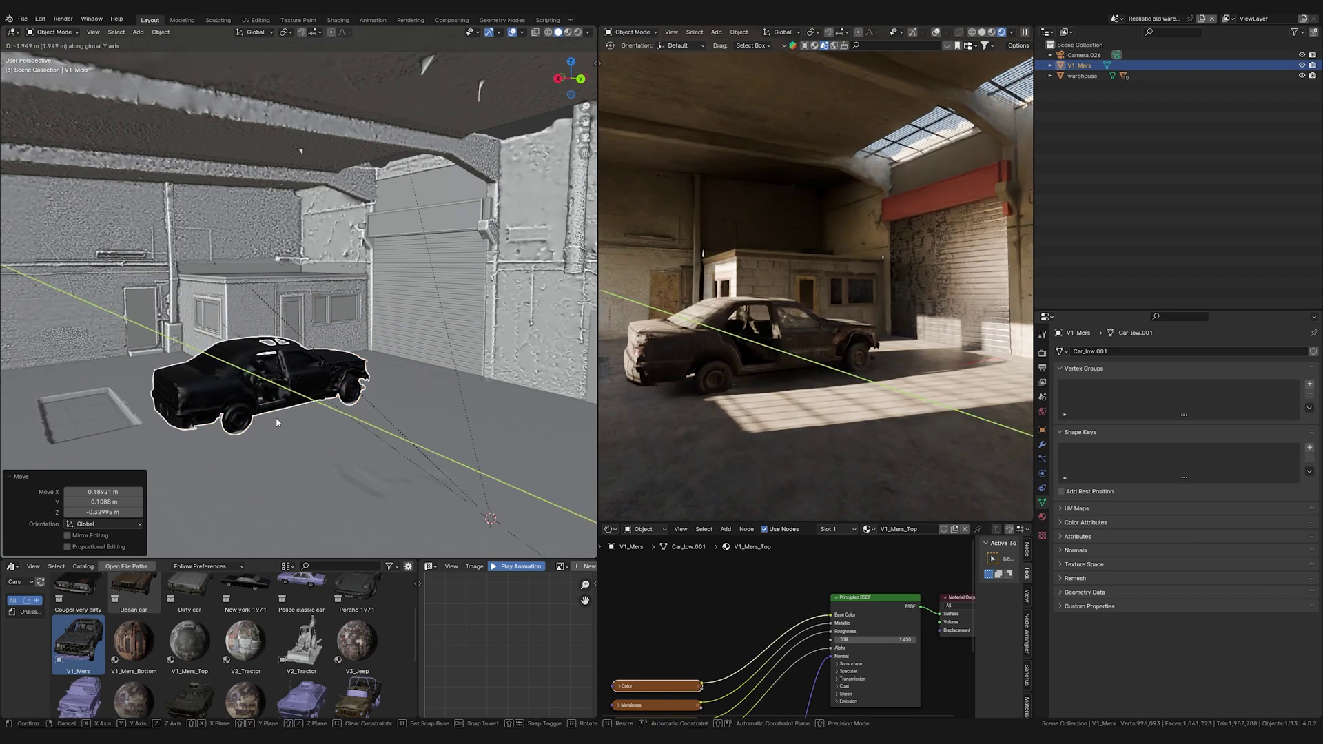
{"action": "key", "text": "Return"}
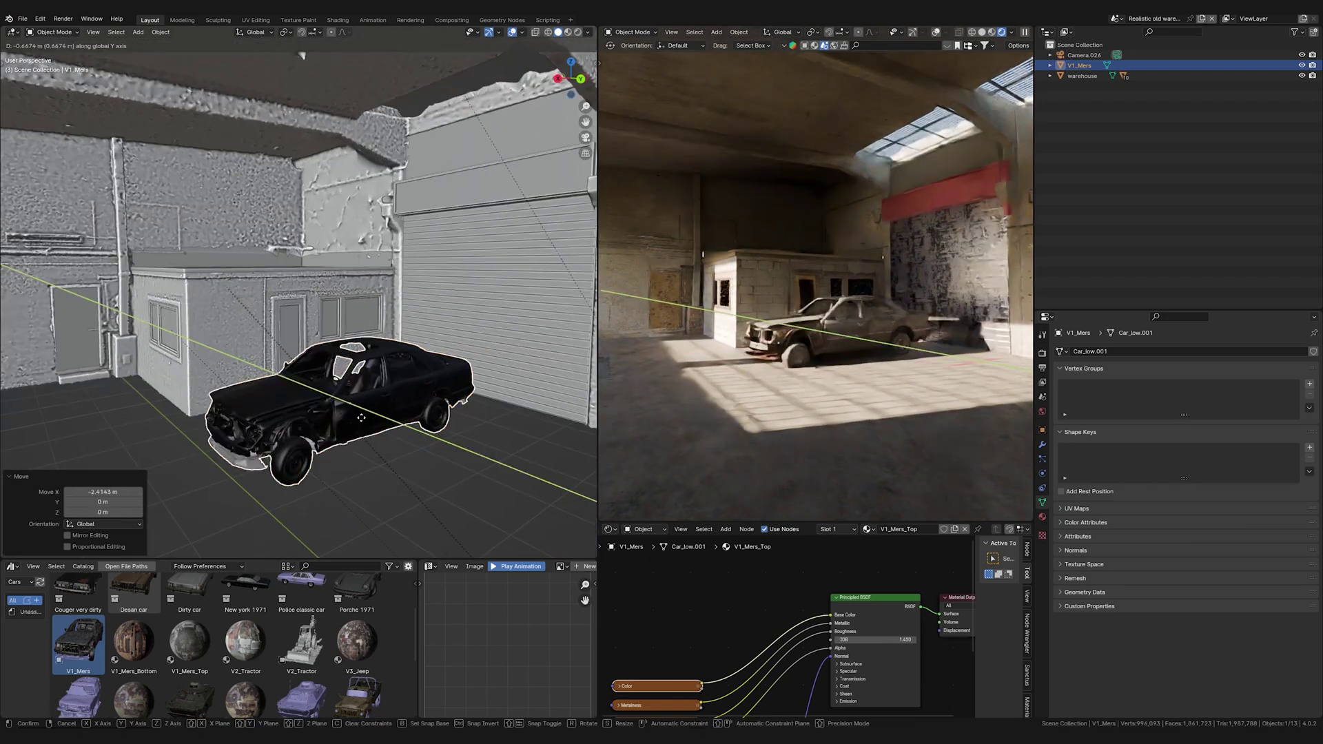
{"action": "key", "text": "g"}
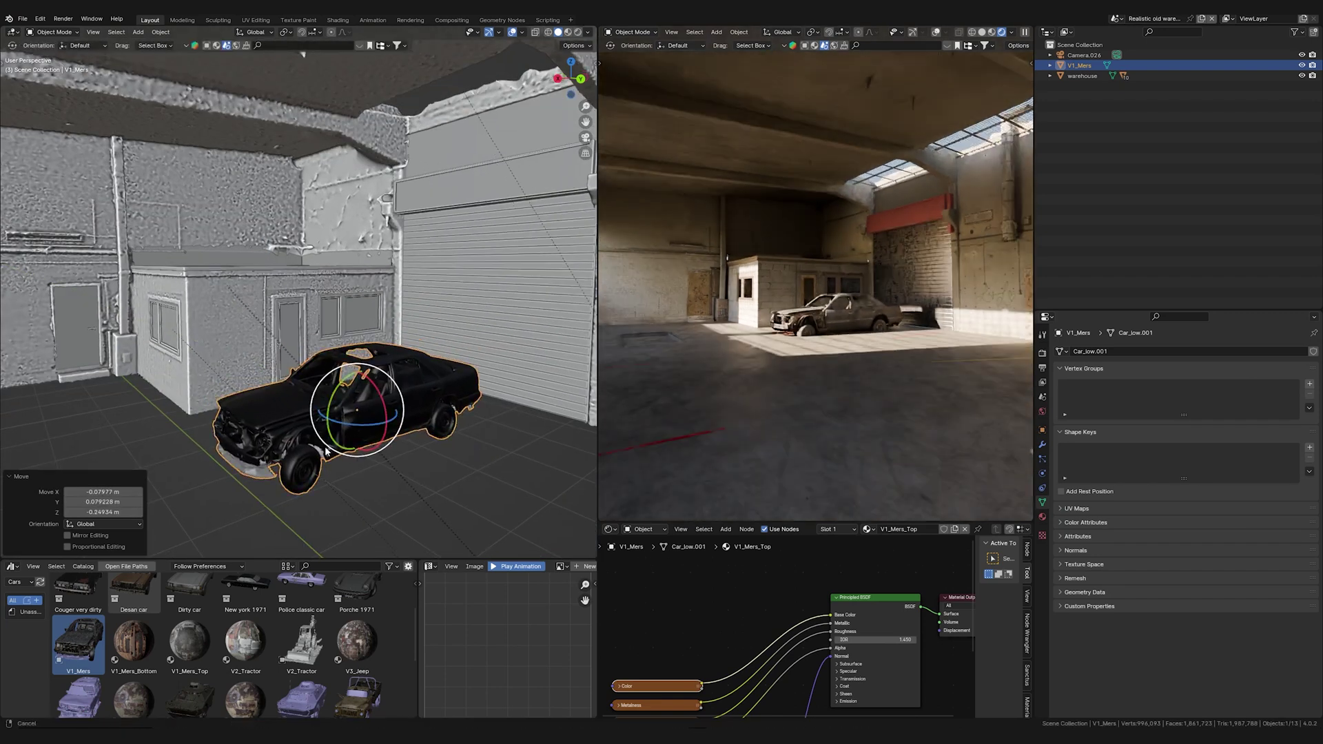
{"action": "scroll", "coordinate": [367, 598], "scroll_direction": "up", "scroll_amount": 2}
Step: Drop in the Porsche 1971, scale and position it, hide V1_Mers, then delete that placement
{"action": "left_click_drag", "start_coordinate": [329, 441], "coordinate": [331, 445]}
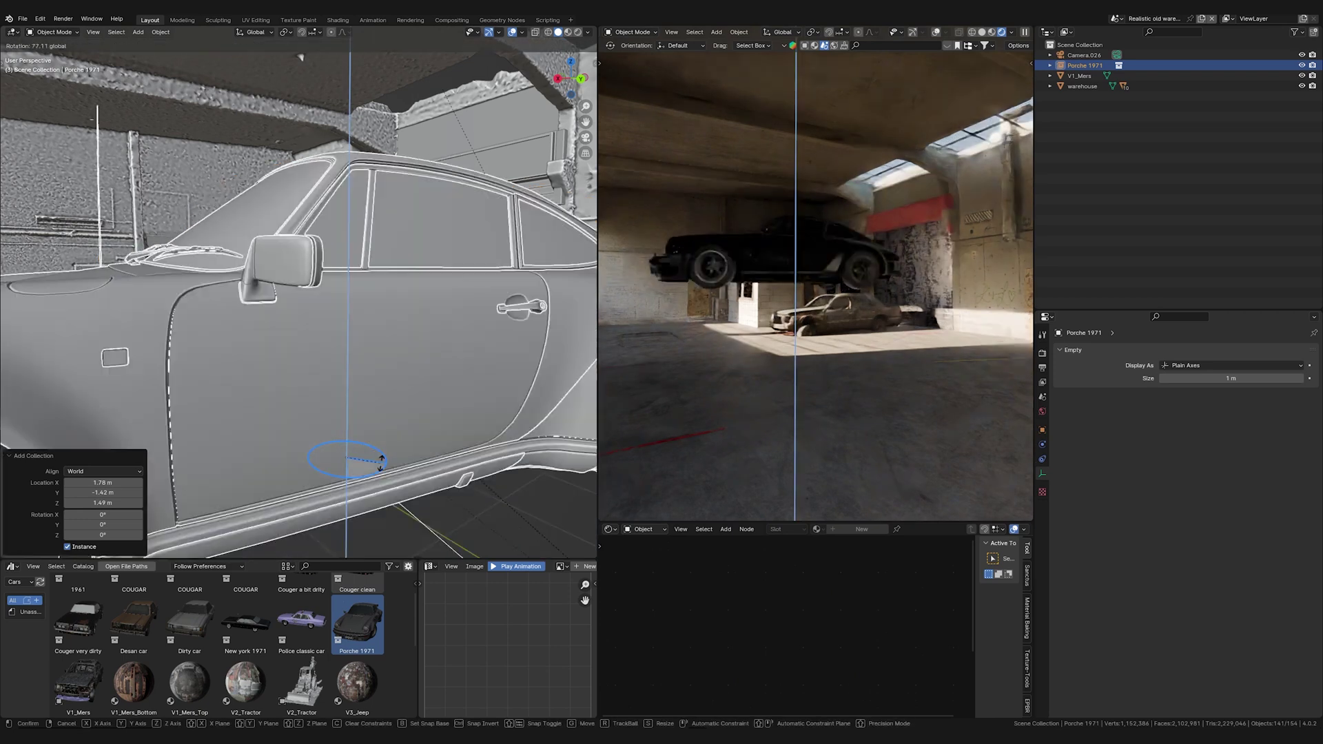
{"action": "key", "text": "s"}
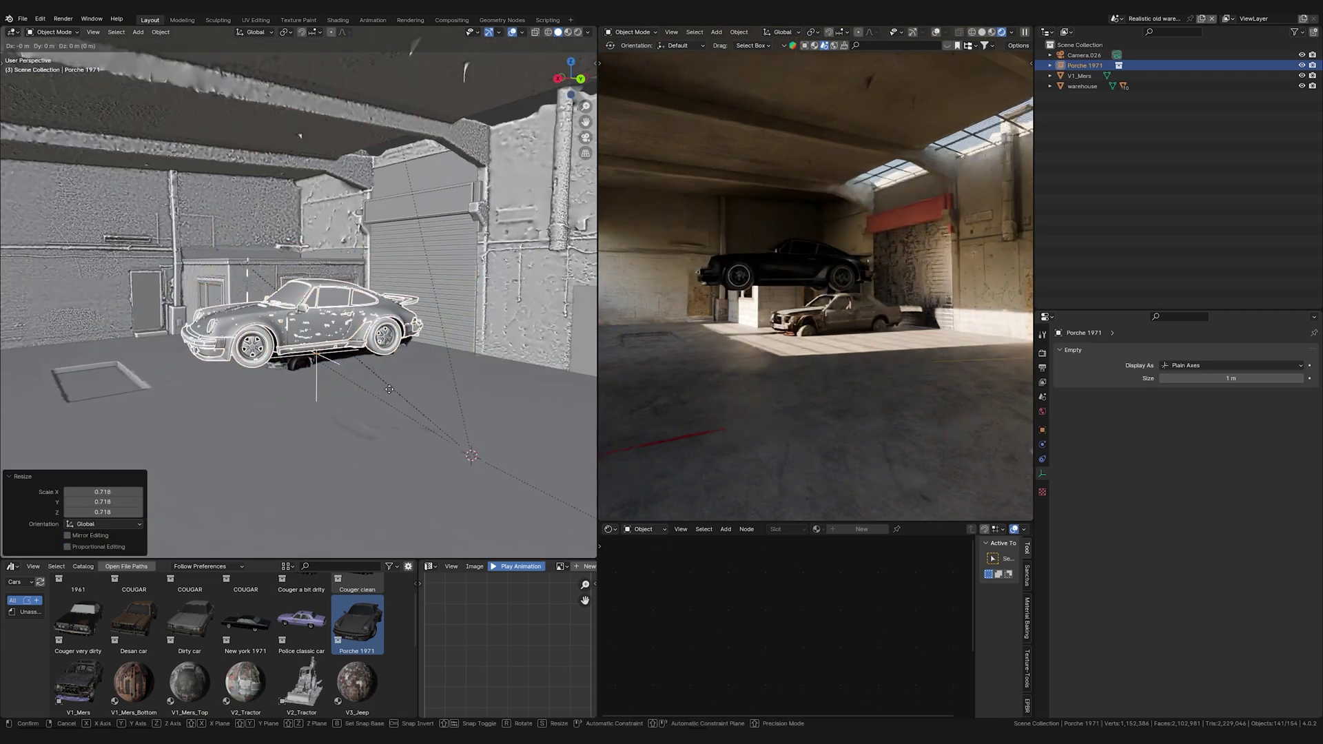
{"action": "key", "text": "g"}
{"action": "left_click", "coordinate": [394, 490]}
{"action": "left_click", "coordinate": [1302, 75]}
{"action": "key", "text": "g"}
{"action": "key", "text": "x"}
{"action": "left_click", "coordinate": [407, 410]}
{"action": "key", "text": "s"}
{"action": "left_click", "coordinate": [406, 410]}
{"action": "key", "text": "Delete"}
Step: Place the Porsche 1971 again and slide it along Y in front of the small building
{"action": "left_click_drag", "start_coordinate": [357, 624], "coordinate": [378, 374]}
{"action": "key", "text": "g"}
{"action": "key", "text": "y"}
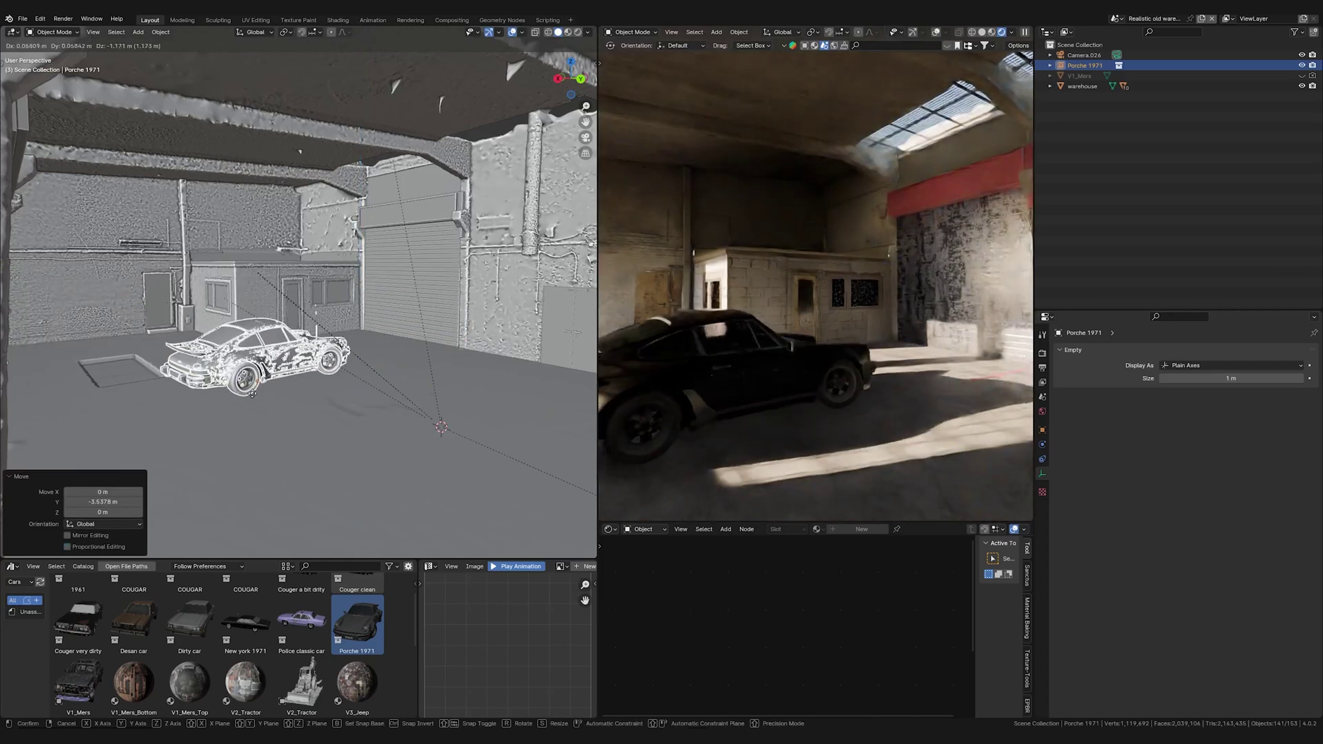
{"action": "left_click", "coordinate": [343, 364]}
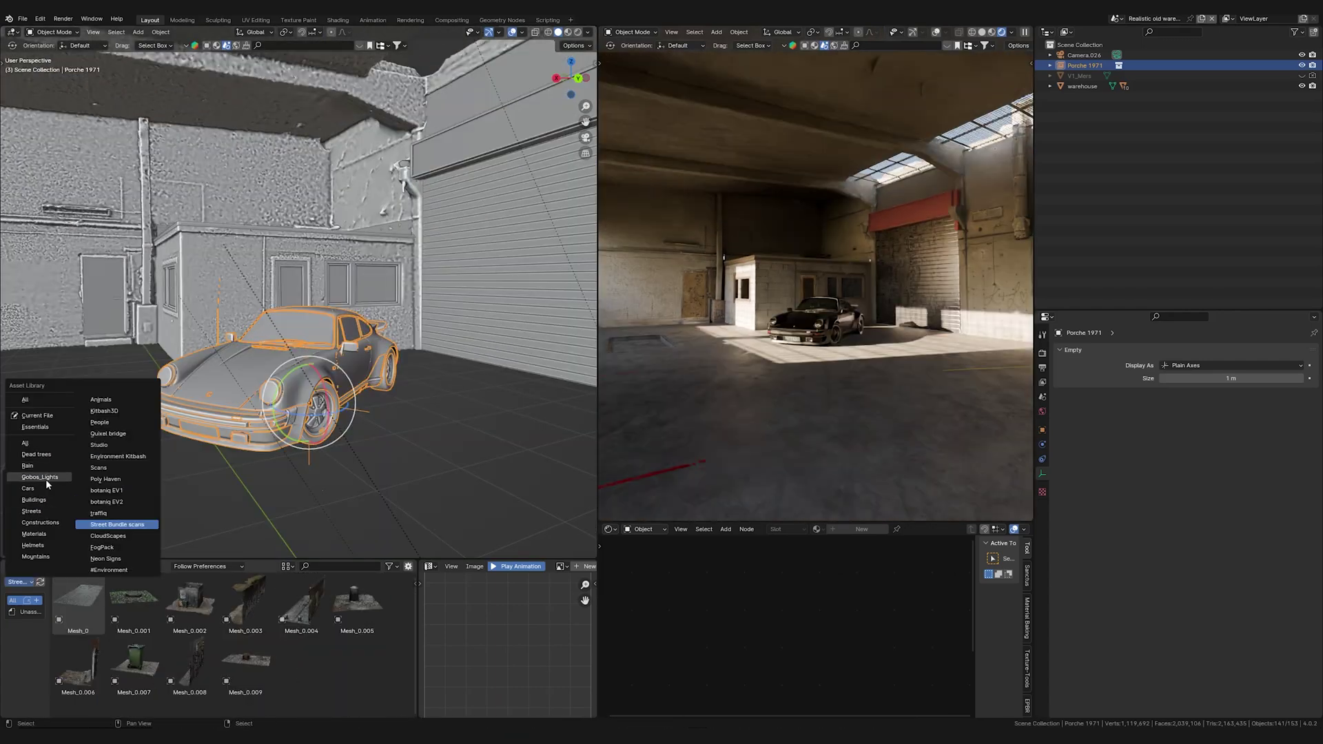
Step: Switch the asset catalog to Construction and place the Barbed Wire Guard 2x fence
{"action": "left_click", "coordinate": [46, 478]}
{"action": "left_click_drag", "start_coordinate": [275, 555], "coordinate": [275, 487]}
{"action": "scroll", "coordinate": [275, 593], "scroll_direction": "up", "scroll_amount": 5}
{"action": "left_click_drag", "start_coordinate": [134, 530], "coordinate": [437, 350]}
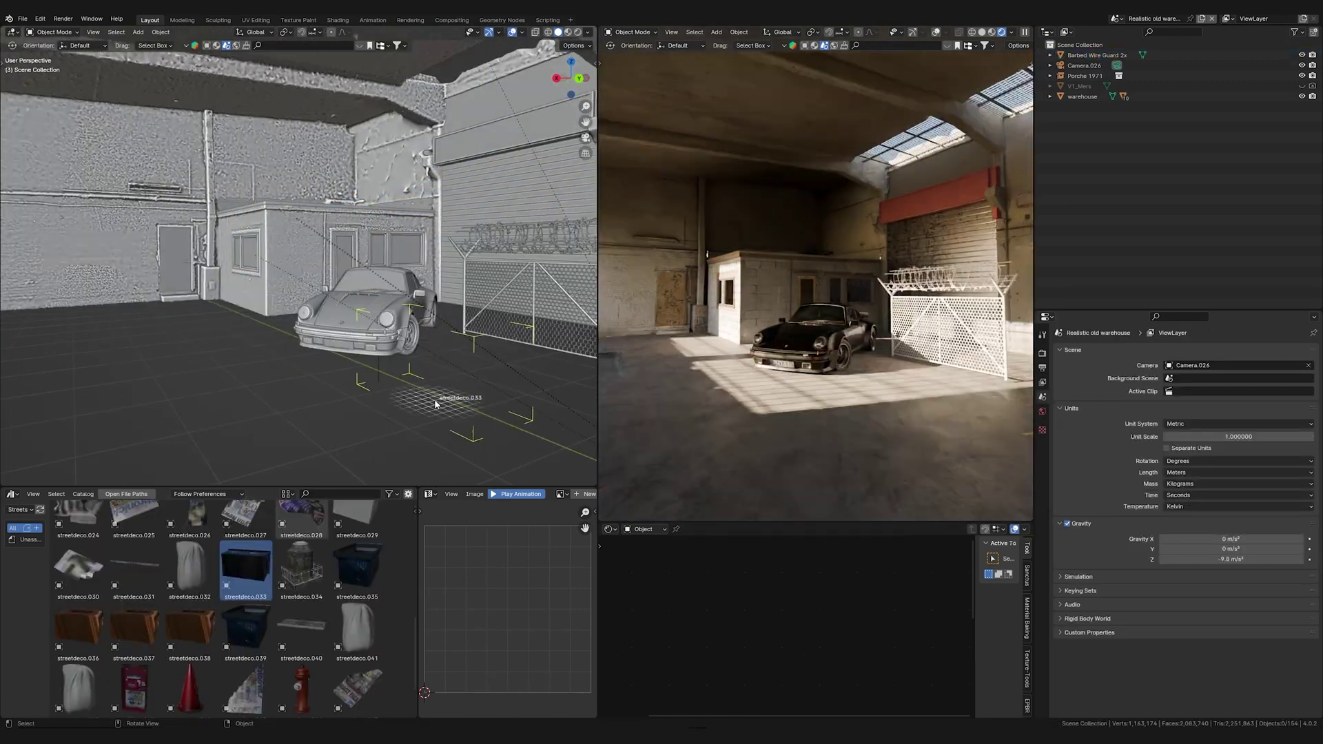
Step: Place the blue streetdeco.033 container, then add, scale and delete a streetdeco.040 sidewalk piece
{"action": "left_click_drag", "start_coordinate": [245, 517], "coordinate": [534, 341]}
{"action": "scroll", "coordinate": [328, 577], "scroll_direction": "down", "scroll_amount": 1}
{"action": "left_click_drag", "start_coordinate": [327, 576], "coordinate": [298, 375]}
{"action": "key", "text": "s"}
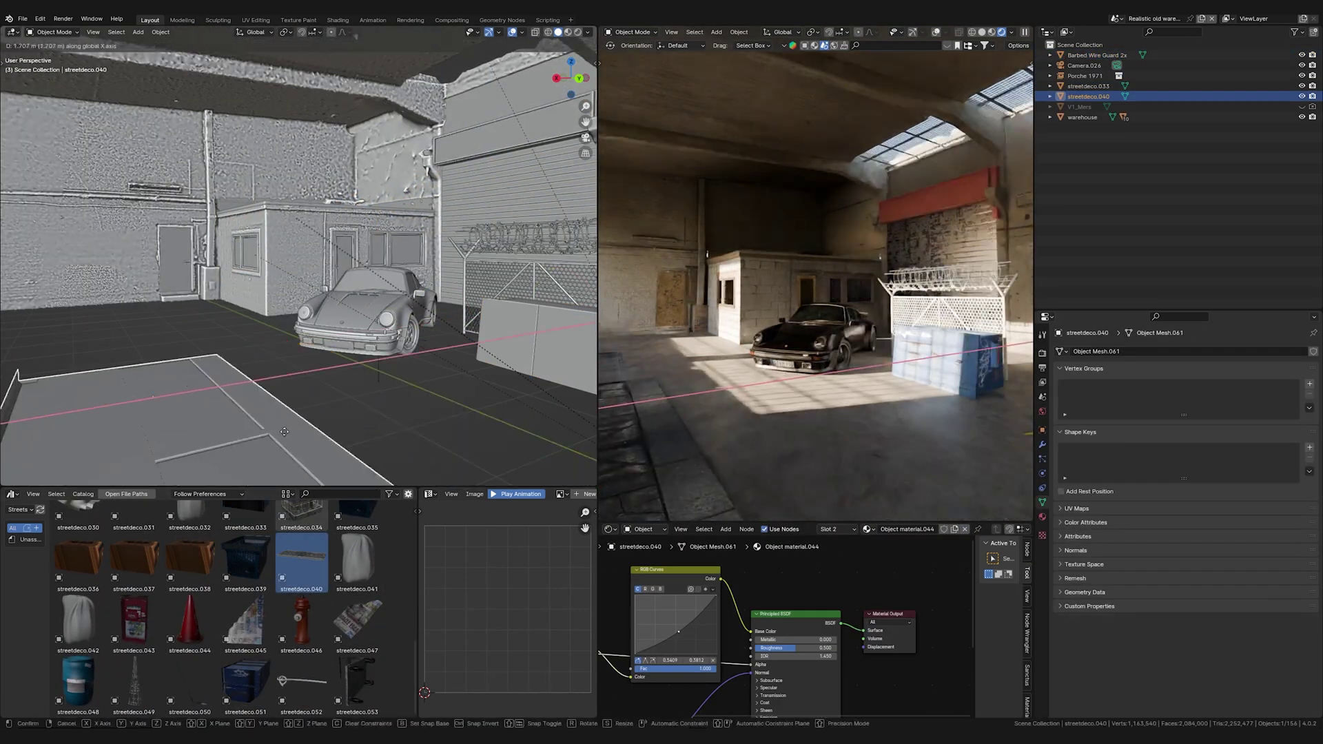
{"action": "left_click", "coordinate": [546, 400]}
{"action": "key", "text": "x"}
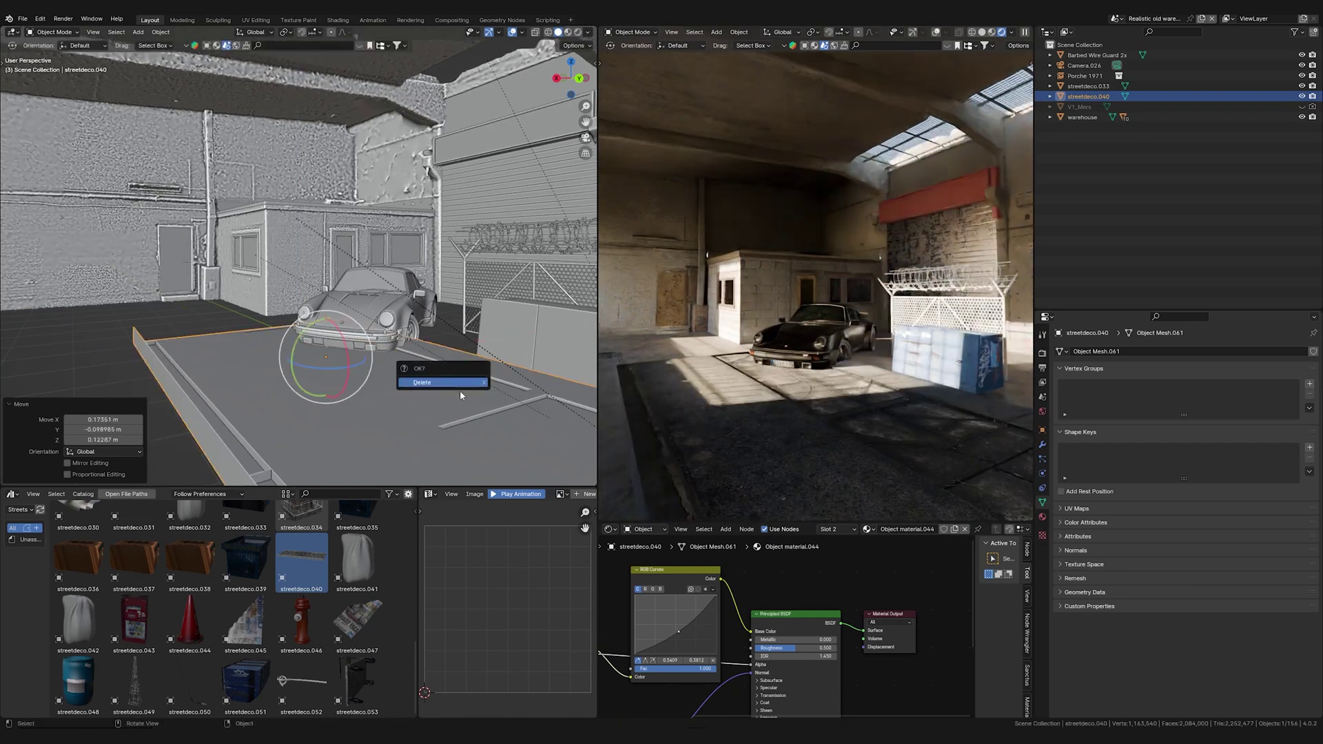
{"action": "left_click", "coordinate": [448, 394]}
Step: Place the streetdeco.048 oil drum and slide it along X beside the Porsche
{"action": "left_click_drag", "start_coordinate": [78, 686], "coordinate": [451, 383]}
{"action": "key", "text": "g"}
{"action": "key", "text": "x"}
{"action": "left_click", "coordinate": [481, 382]}
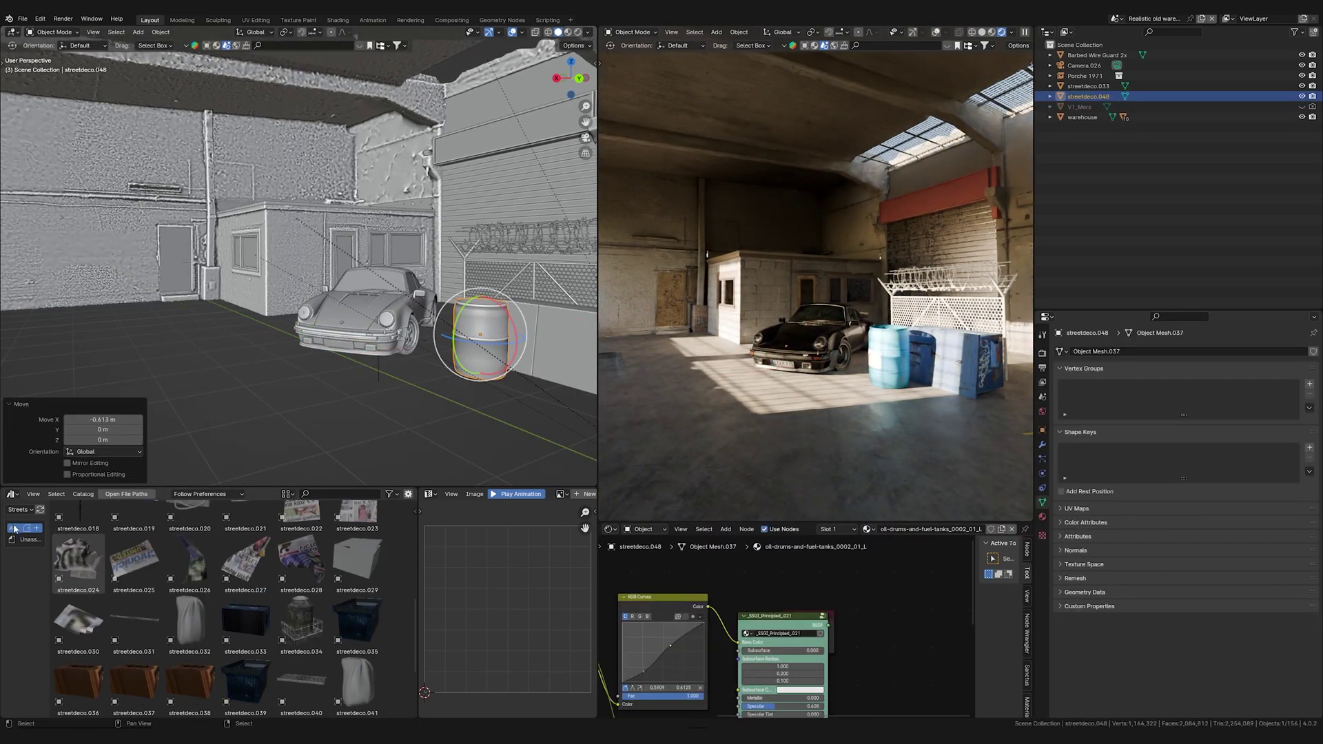
Step: Switch to the botaniq library and place a leafy tree behind the drum, moved along X
{"action": "scroll", "coordinate": [207, 613], "scroll_direction": "up", "scroll_amount": 3}
{"action": "left_click", "coordinate": [19, 509]}
{"action": "left_click", "coordinate": [107, 638]}
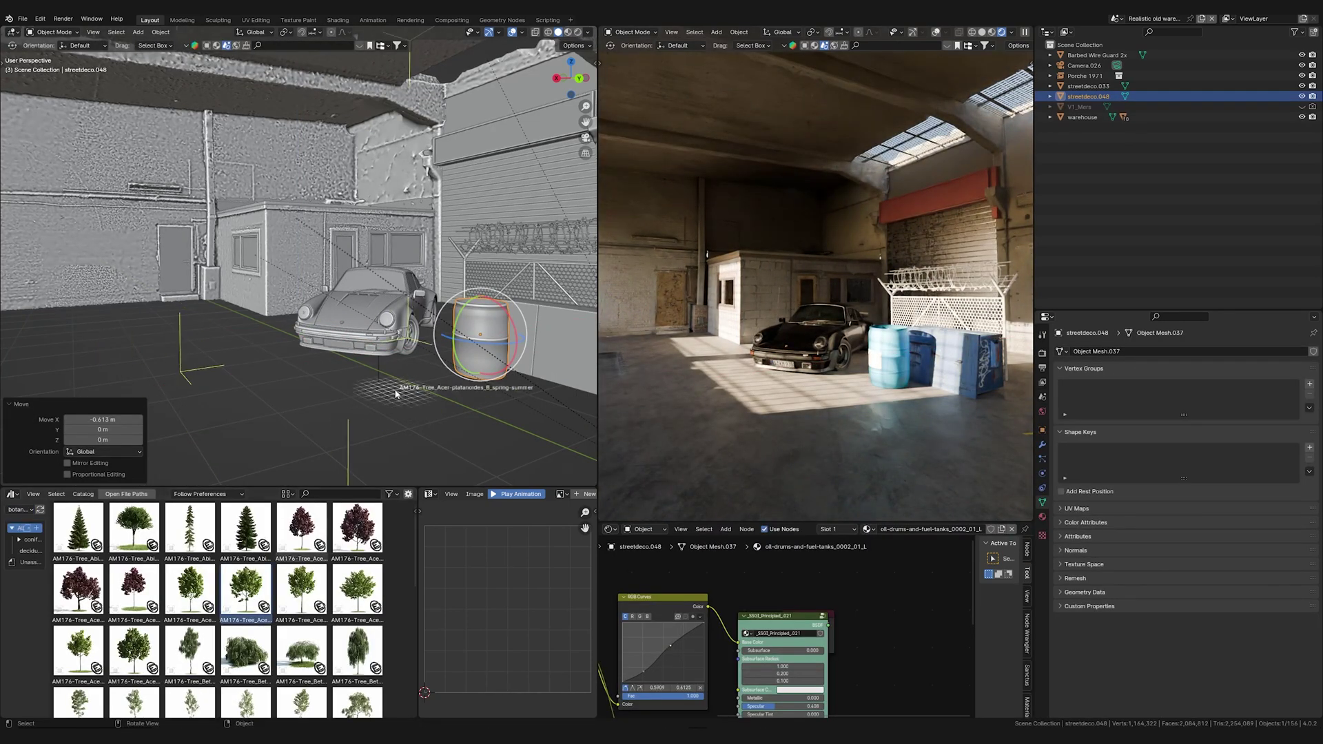
{"action": "left_click_drag", "start_coordinate": [397, 393], "coordinate": [410, 390]}
{"action": "key", "text": "g"}
{"action": "key", "text": "x"}
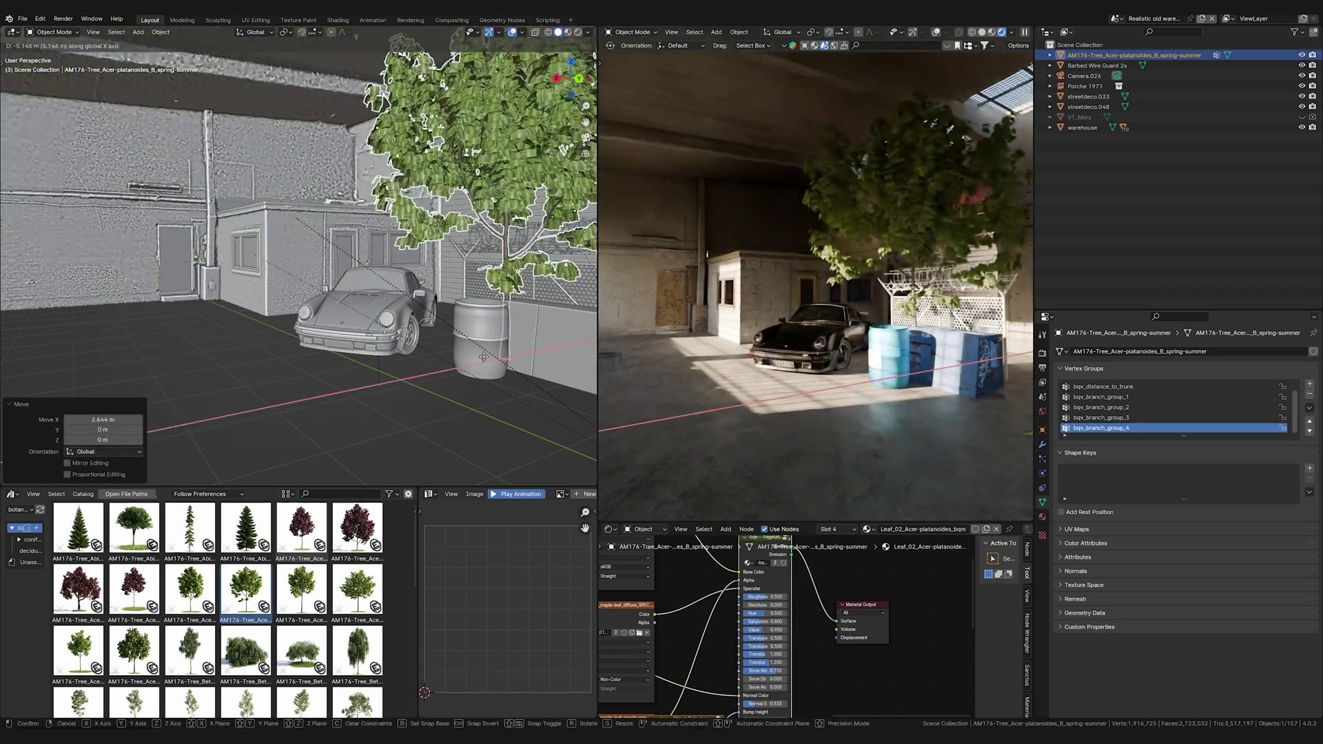
{"action": "left_click", "coordinate": [472, 374]}
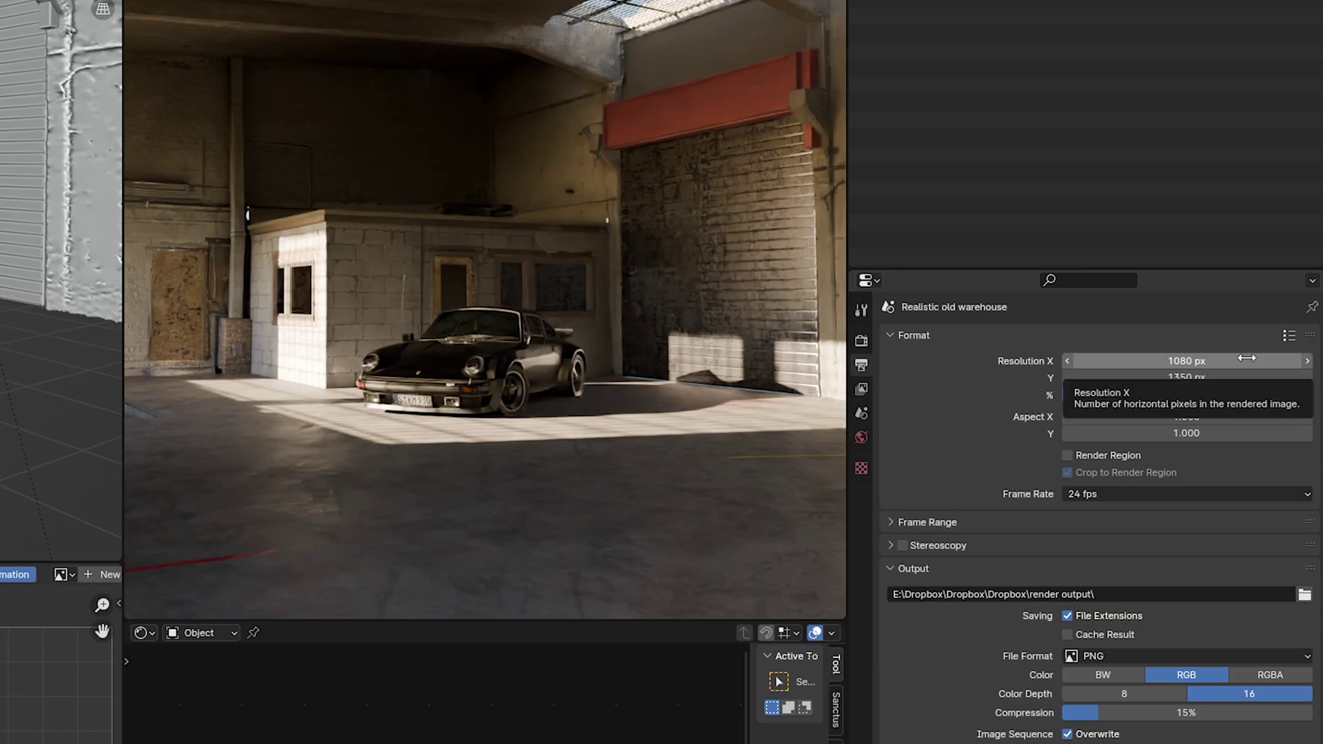
Step: Set resolution to 1080 × 1350, viewport max samples to 32 and render max samples to 512
{"action": "left_click", "coordinate": [1249, 359]}
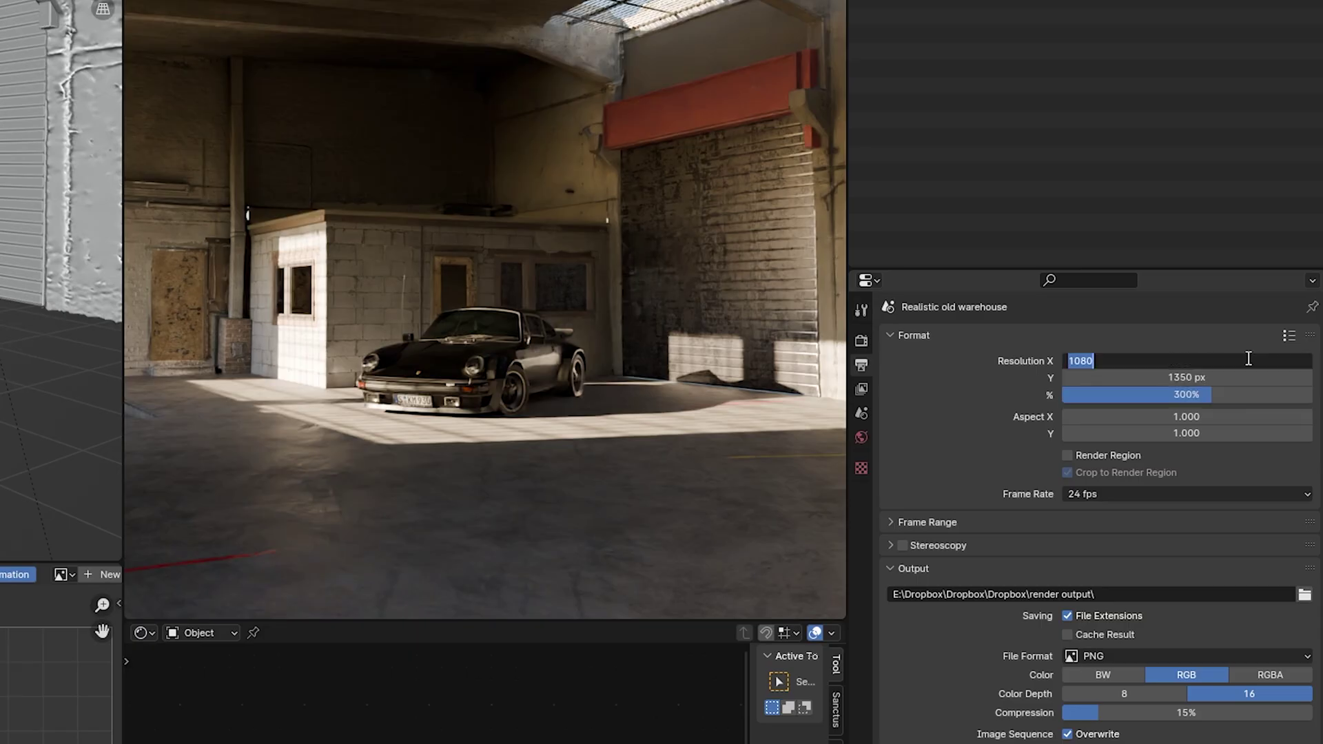
{"action": "left_click", "coordinate": [1252, 377]}
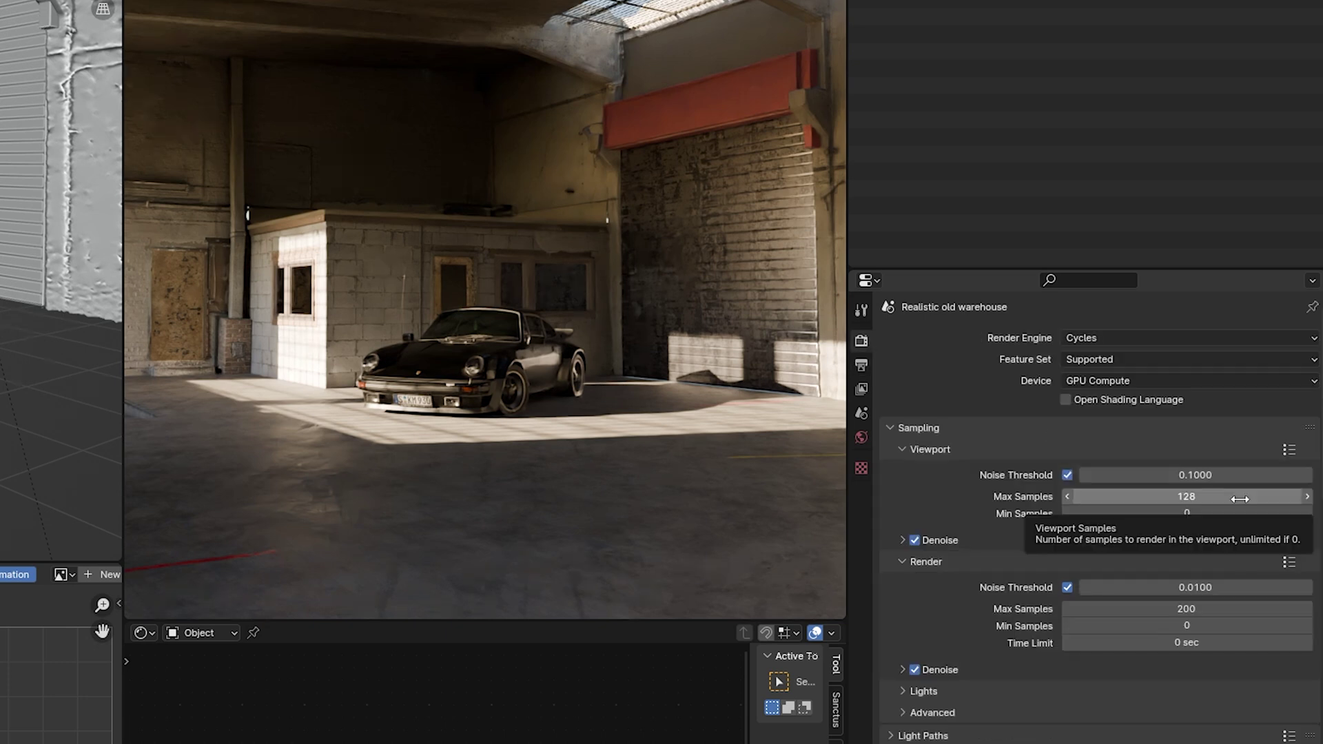
{"action": "left_click", "coordinate": [1240, 497]}
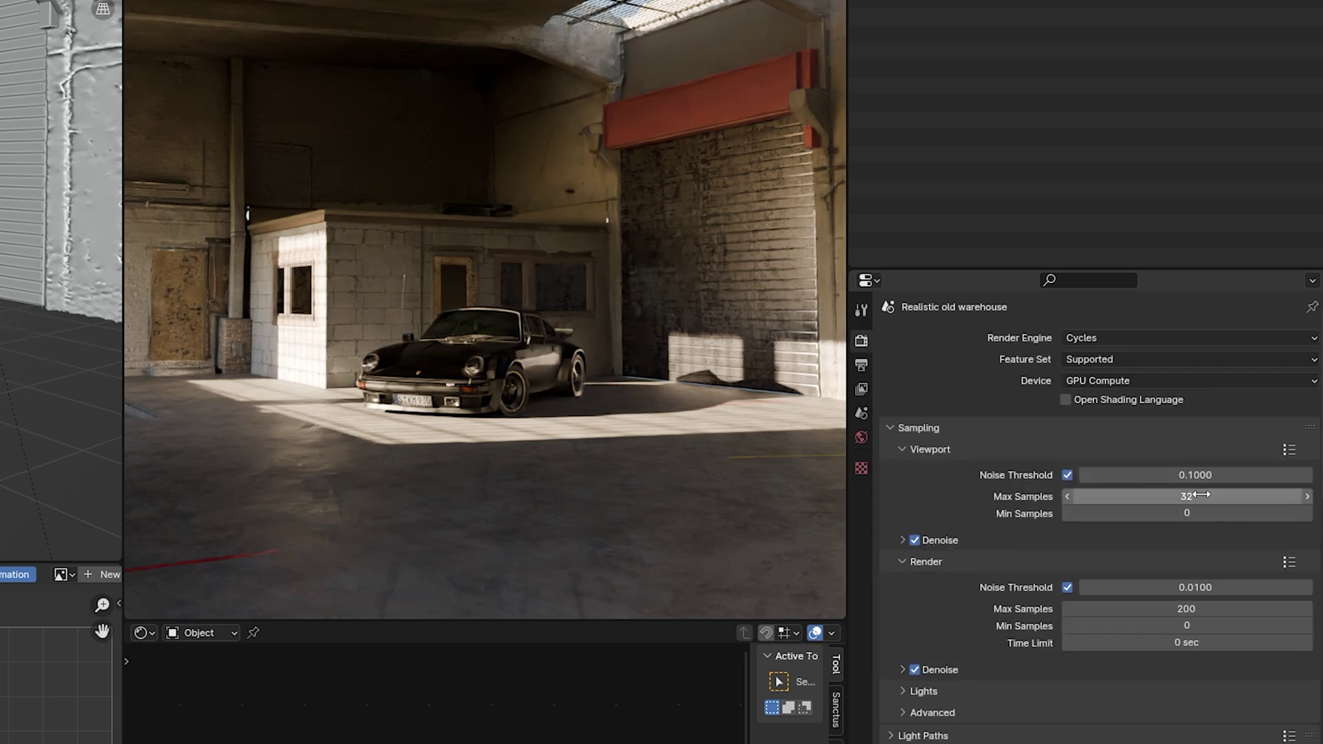
{"action": "key", "text": "Return"}
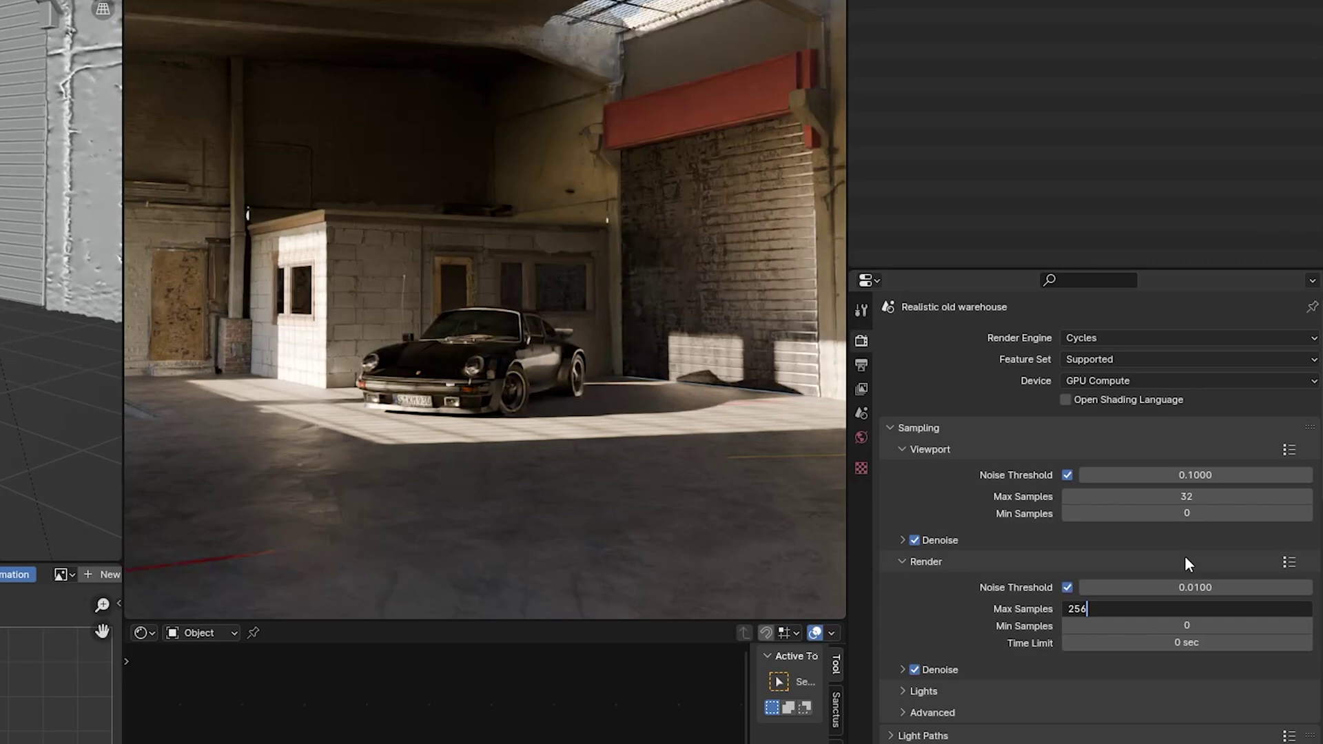
{"action": "type", "text": "512"}
{"action": "key", "text": "Return"}
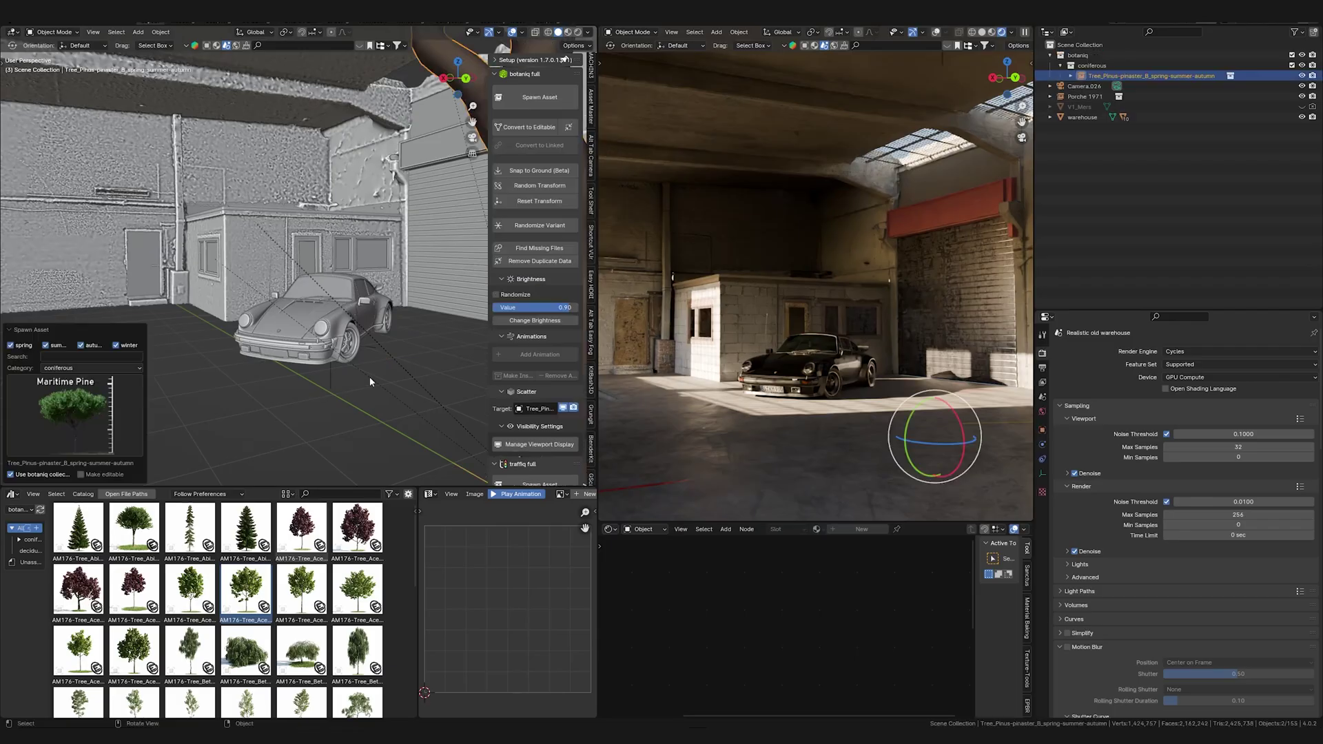
Step: Move the maritime pine along Y by the small building and shrink it to about 0.8
{"action": "key", "text": "g"}
{"action": "key", "text": "y"}
{"action": "left_click", "coordinate": [134, 357]}
{"action": "key", "text": "s"}
{"action": "left_click", "coordinate": [134, 357]}
{"action": "middle_click_drag", "start_coordinate": [207, 275], "coordinate": [248, 262]}
Step: Spawn a rose from botaniq's flowers category and move it along Y
{"action": "left_click", "coordinate": [529, 97]}
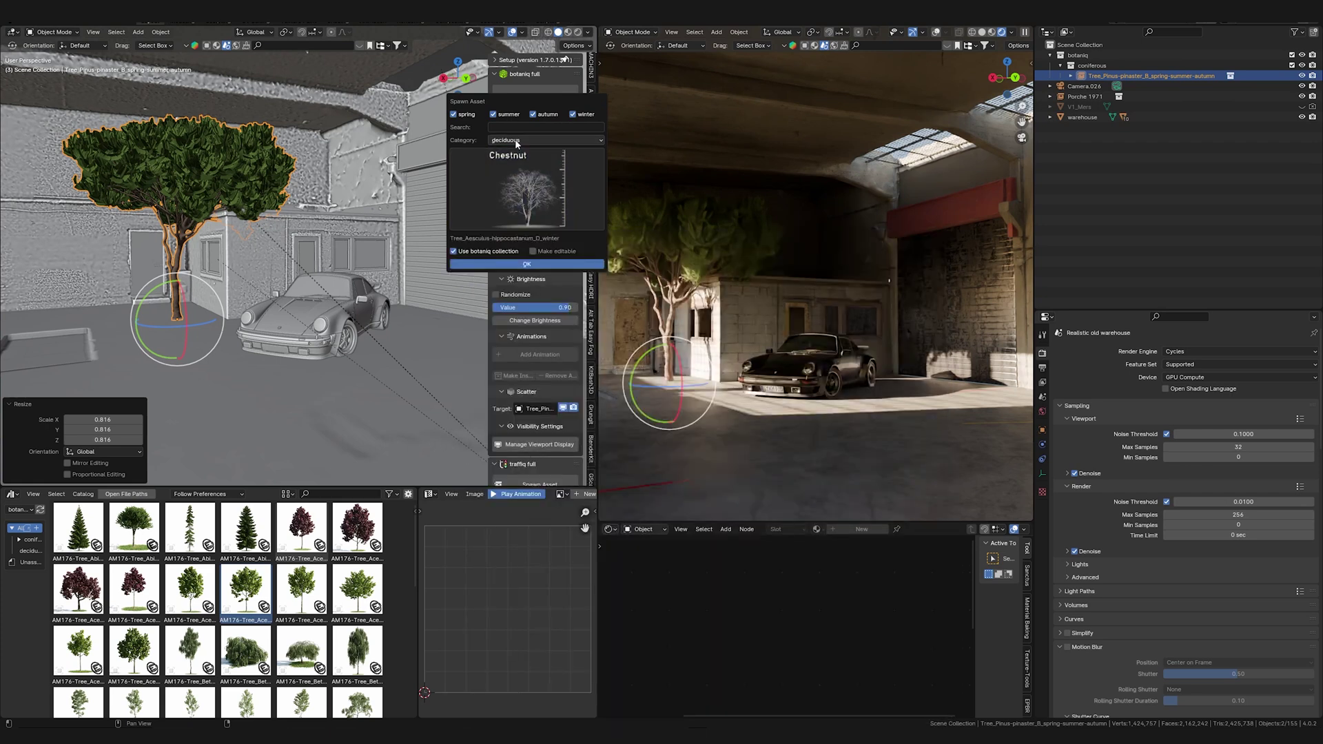
{"action": "left_click", "coordinate": [544, 140]}
{"action": "left_click", "coordinate": [538, 169]}
{"action": "left_click", "coordinate": [526, 264]}
{"action": "key", "text": "g"}
{"action": "key", "text": "y"}
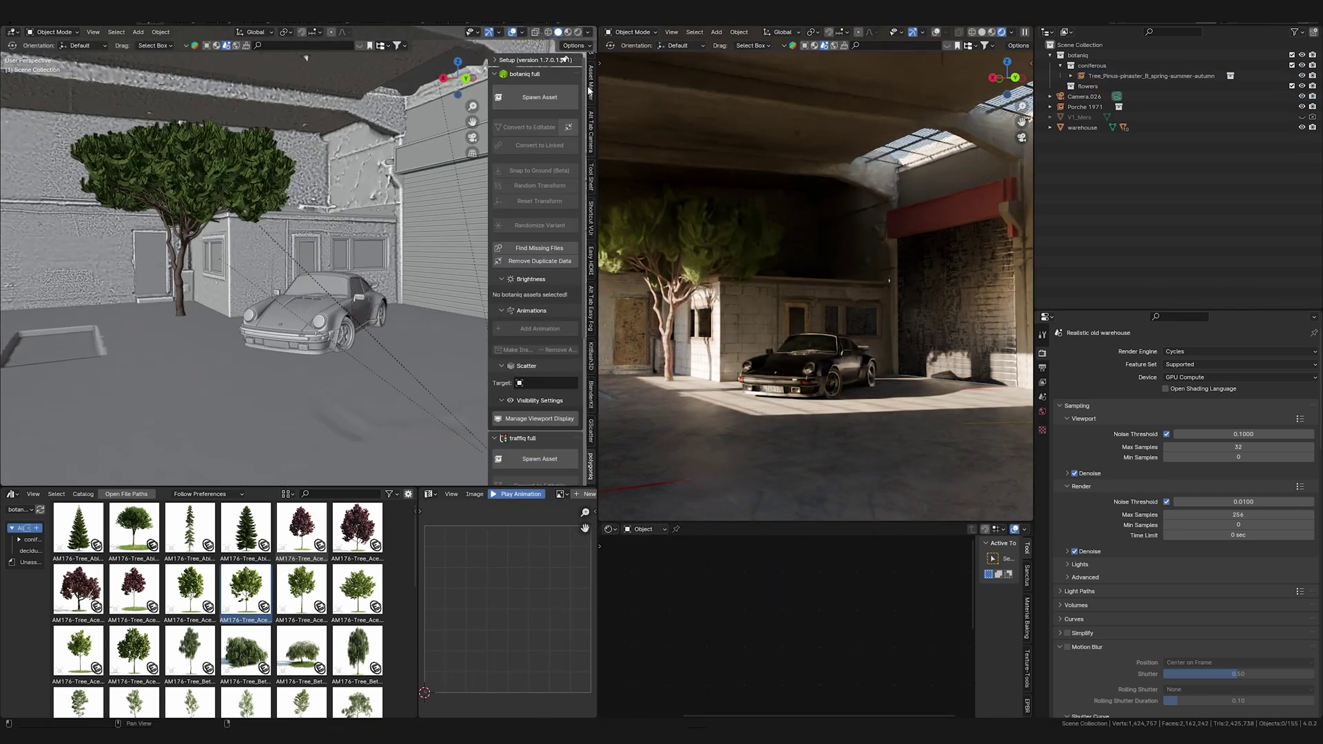
Step: Spawn the Car_Volkswagen_Arteon-2017 from traffiq beside the Porsche, checking it through the camera
{"action": "left_click", "coordinate": [591, 88]}
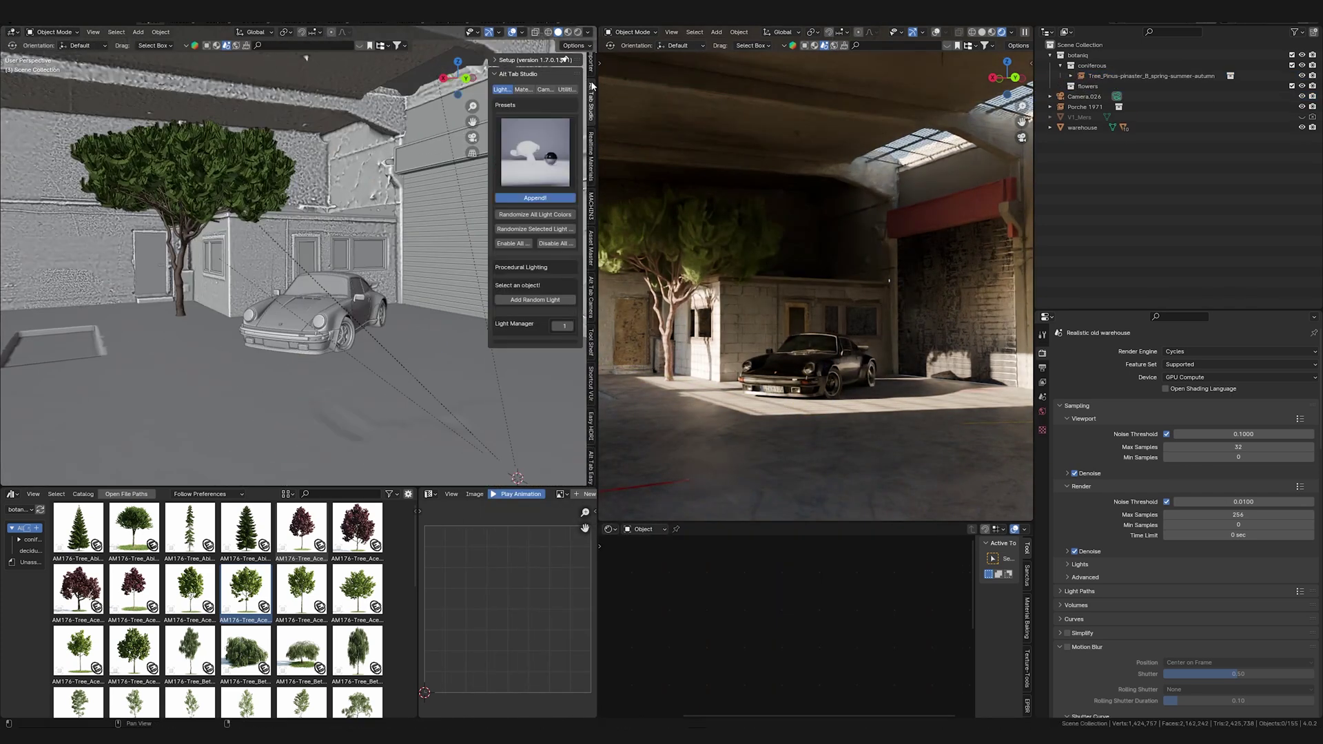
{"action": "key", "text": "KP_0"}
{"action": "left_click", "coordinate": [591, 460]}
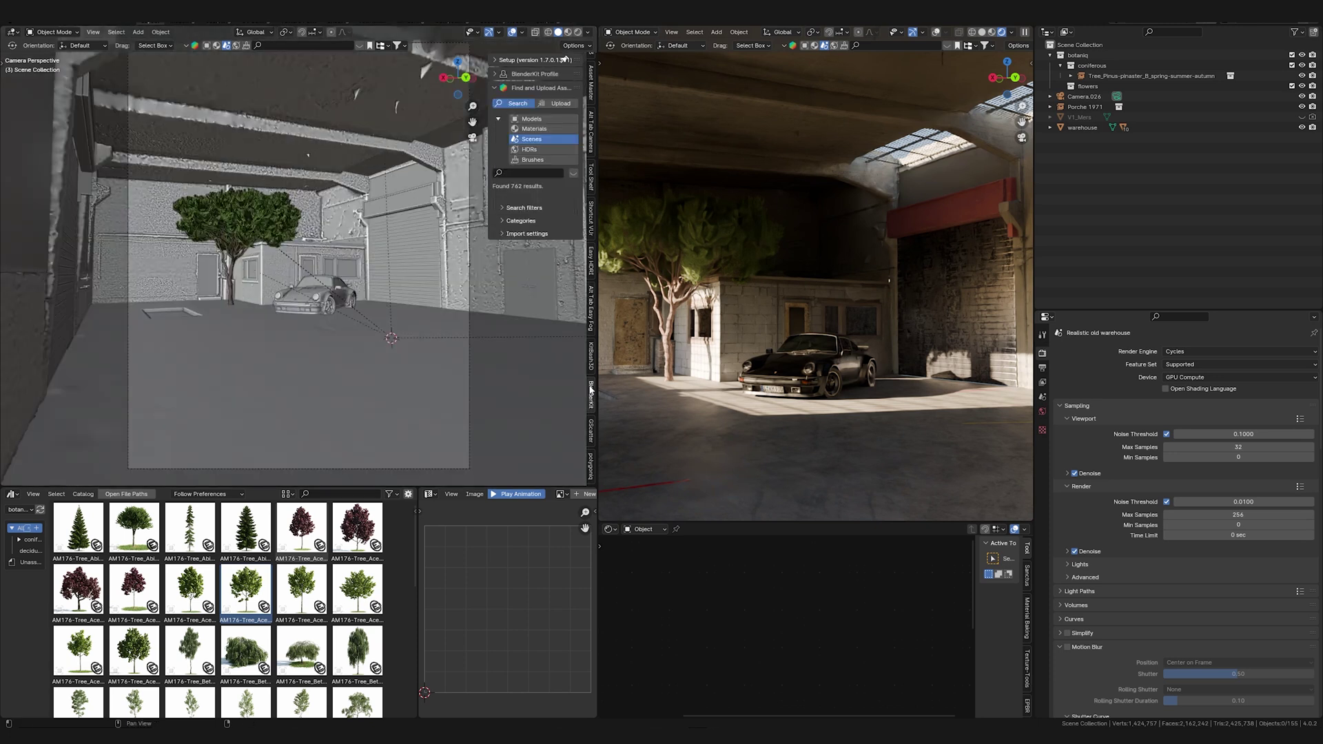
{"action": "left_click", "coordinate": [590, 394]}
{"action": "left_click", "coordinate": [591, 460]}
{"action": "left_click", "coordinate": [538, 235]}
{"action": "left_click", "coordinate": [543, 317]}
{"action": "left_click", "coordinate": [563, 539]}
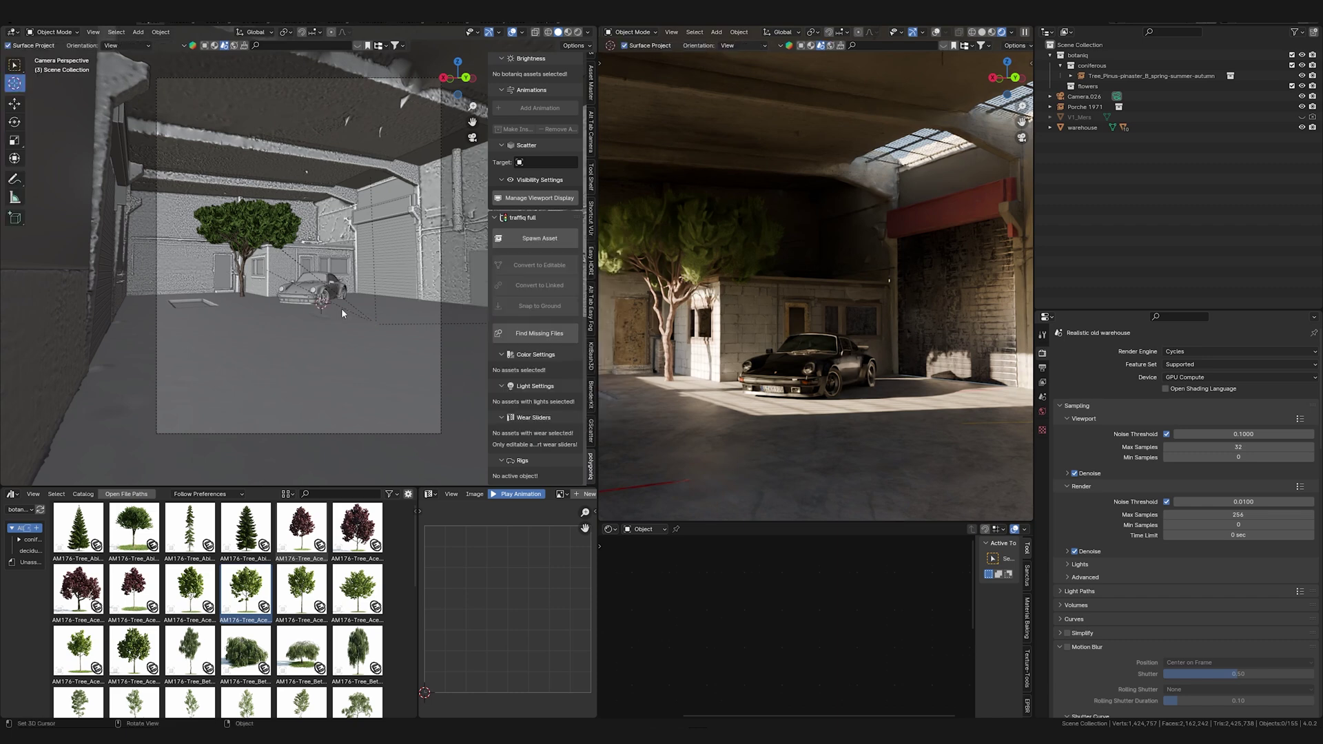
{"action": "key", "text": "Home"}
{"action": "left_click", "coordinate": [540, 238]}
{"action": "left_click", "coordinate": [524, 425]}
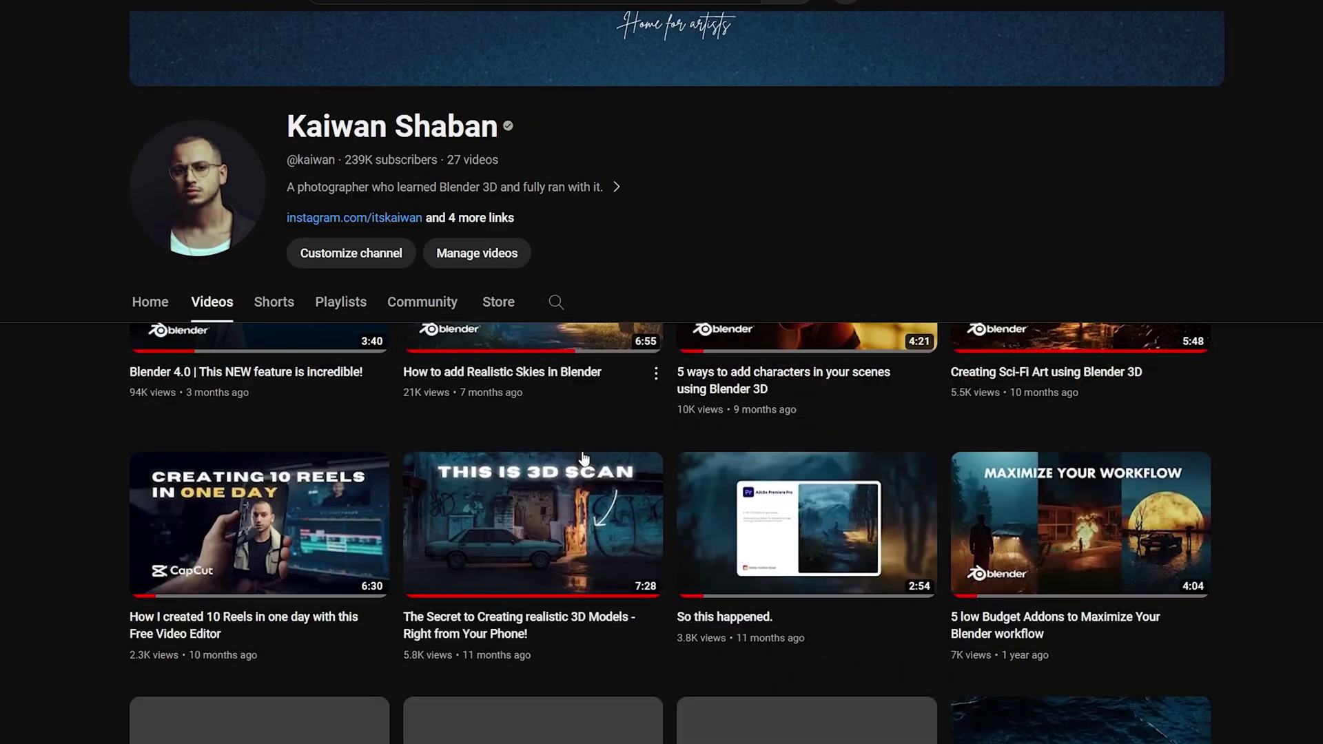
Step: Play the '5 low Budget Addons to Maximize Your Blender workflow' video from the channel's list
{"action": "left_click", "coordinate": [1090, 534]}
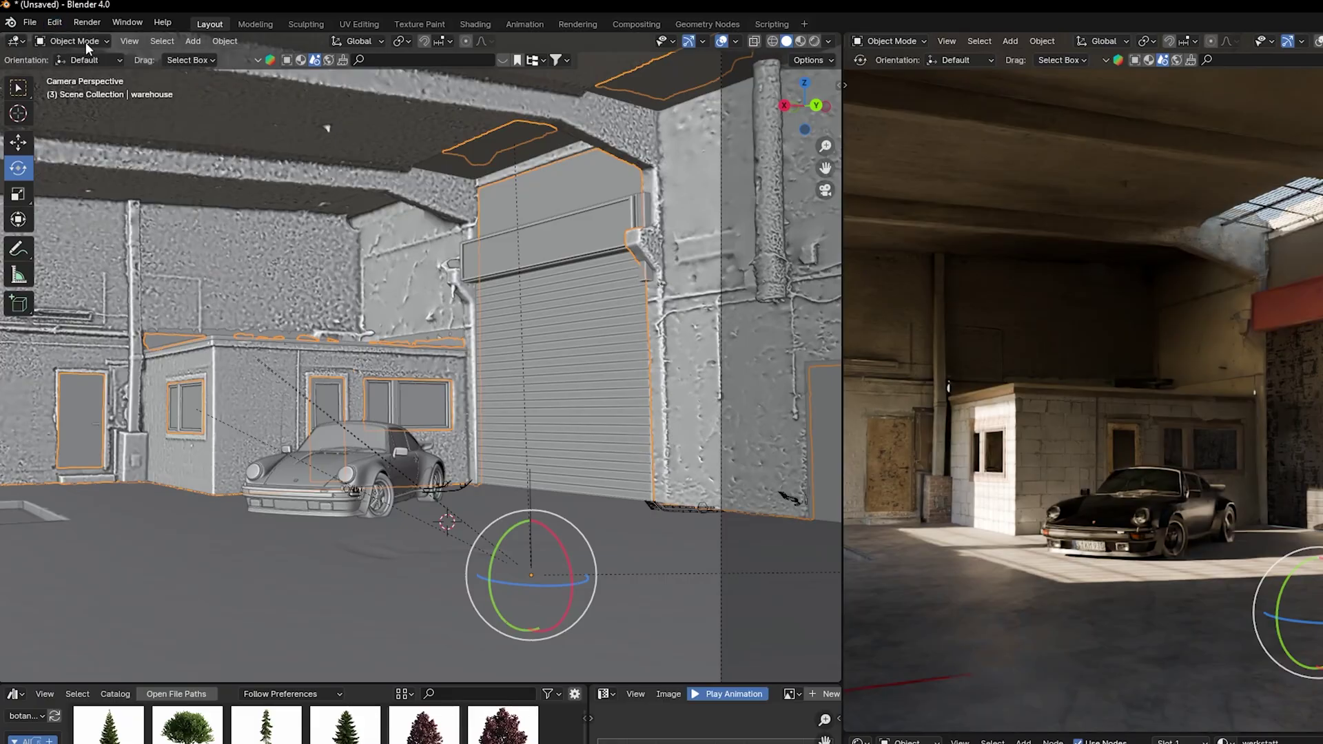
Step: From Preferences > Add-ons, start Install... and browse the Addons folder of add-on zips
{"action": "left_click", "coordinate": [55, 23]}
{"action": "left_click", "coordinate": [117, 206]}
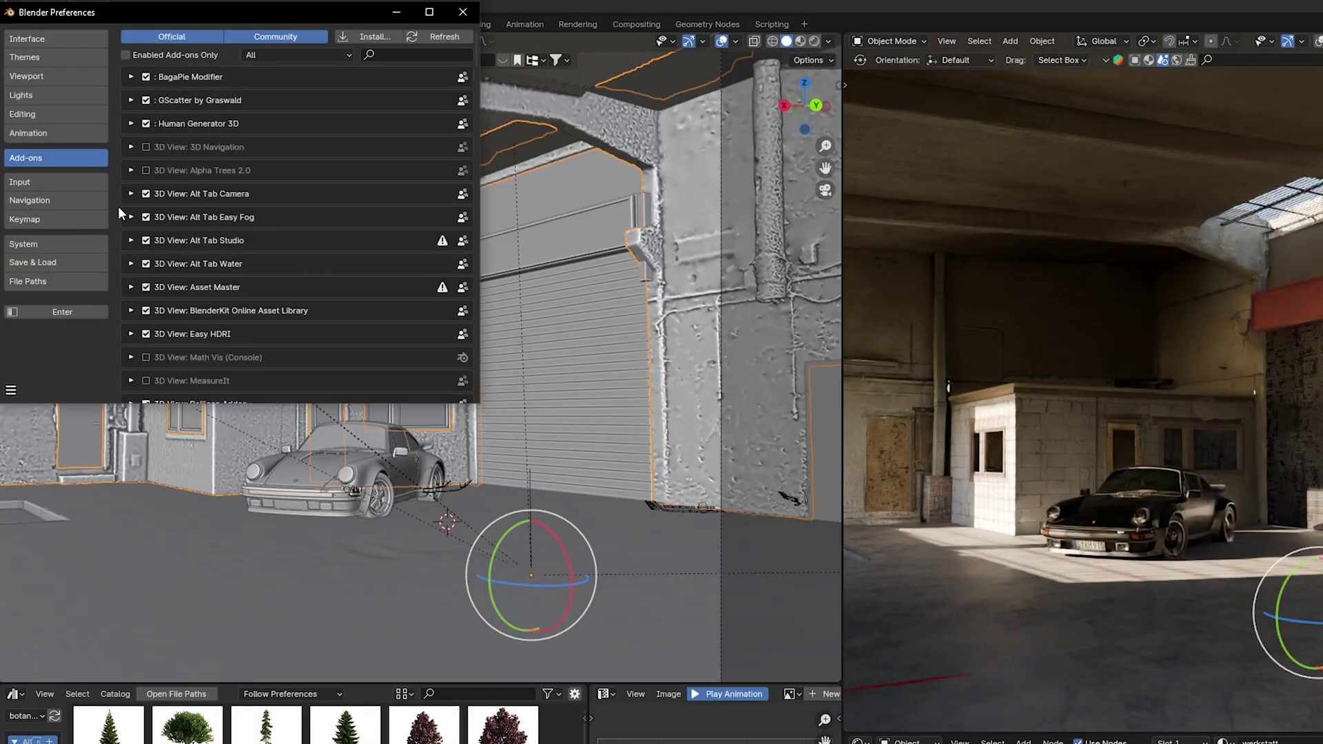
{"action": "left_click", "coordinate": [77, 132]}
{"action": "left_click", "coordinate": [88, 160]}
{"action": "left_click", "coordinate": [390, 36]}
{"action": "scroll", "coordinate": [502, 510], "scroll_direction": "down", "scroll_amount": 2}
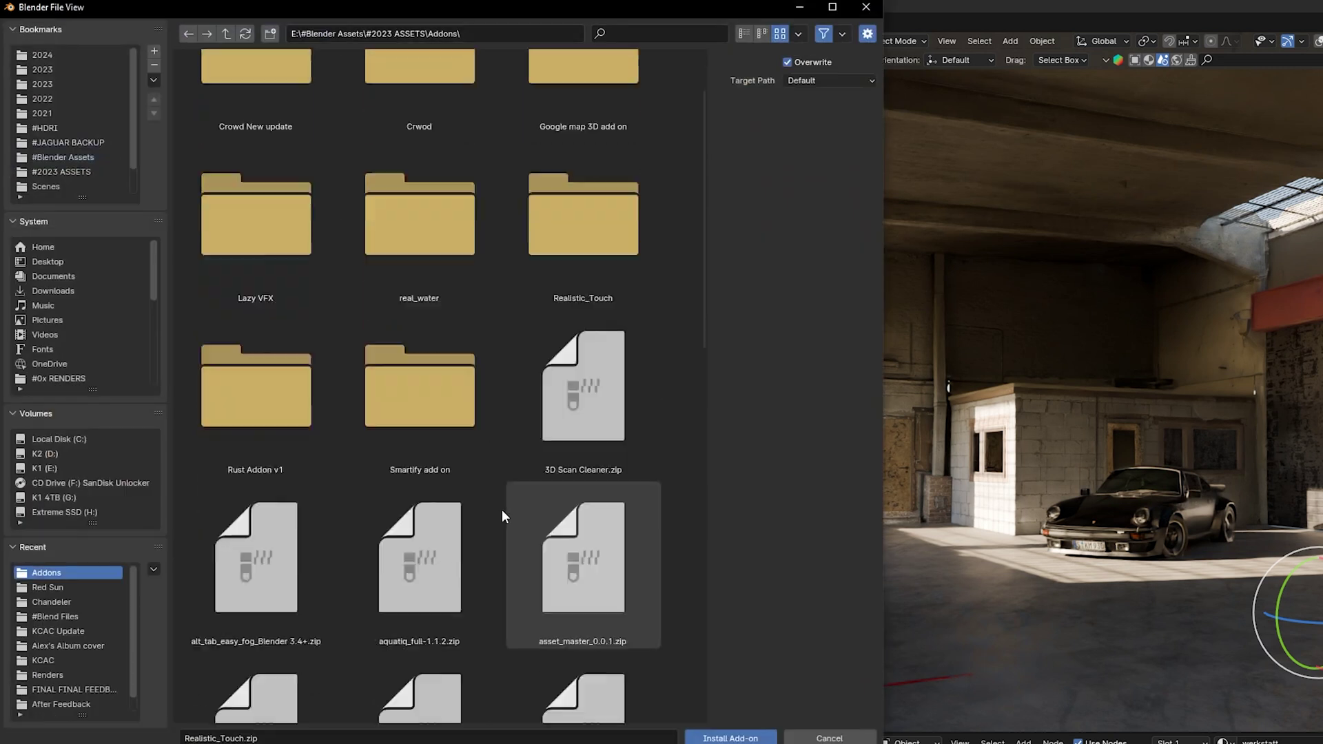